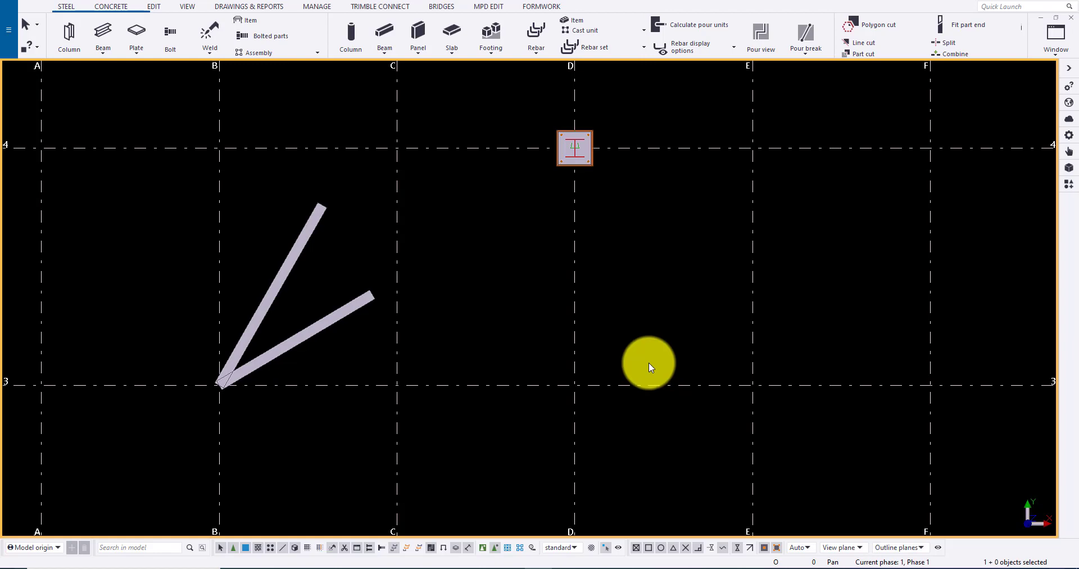
Measure the distance from the base plate's upper-right bolt to the plate's upper-right corner, placing the dimension beside the plate
left_click(151, 7)
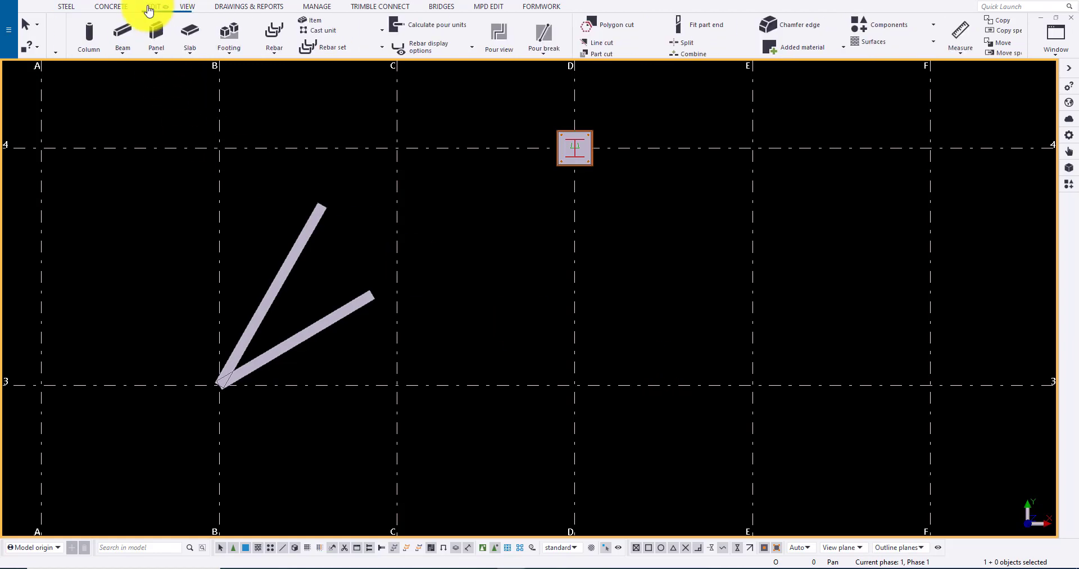
left_click(423, 58)
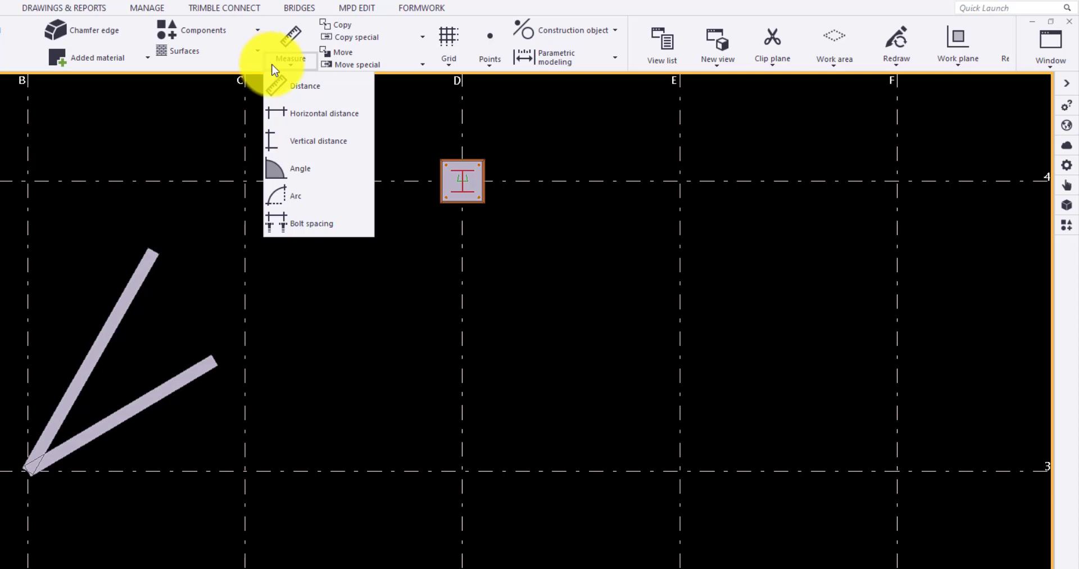
left_click(281, 86)
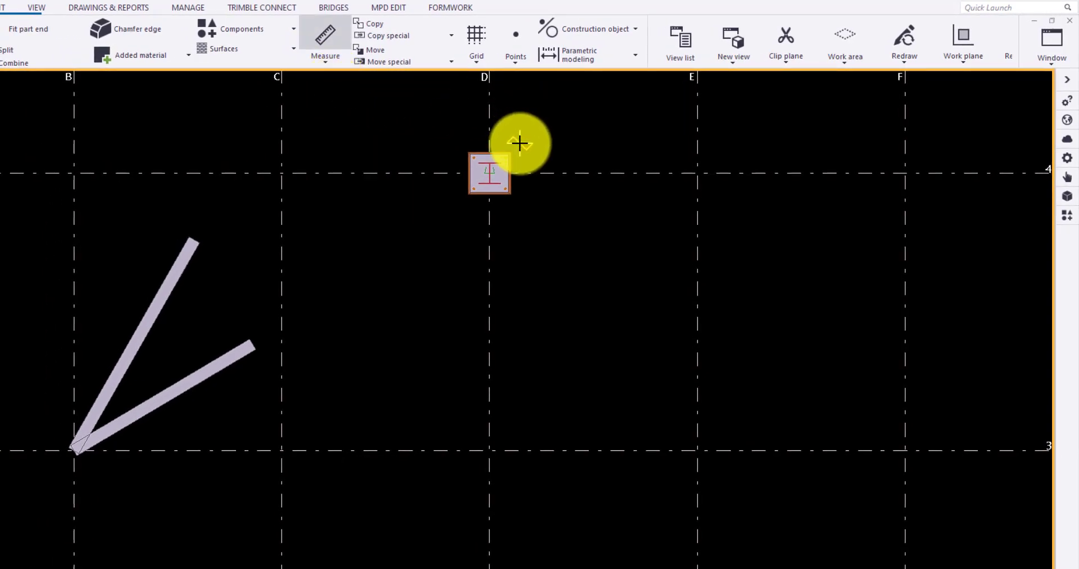
scroll(517, 145, "up", 10)
scroll(480, 208, "down", 2)
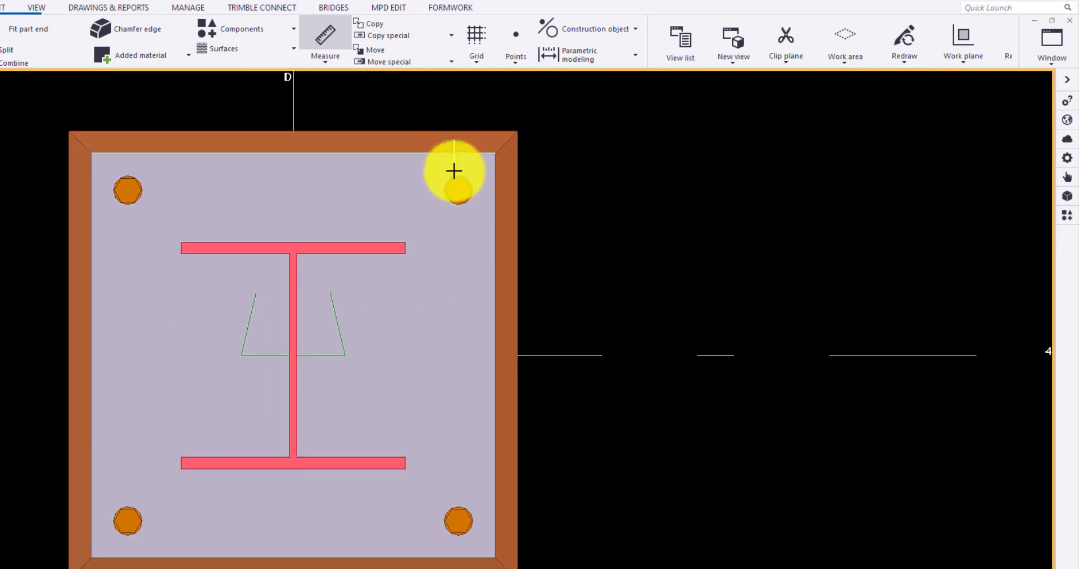
left_click(457, 191)
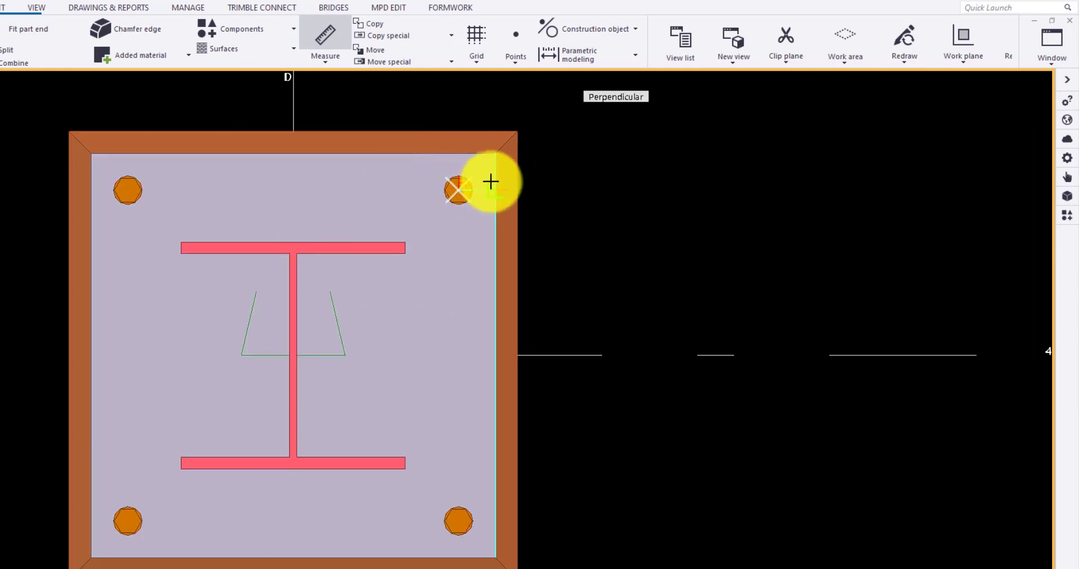
left_click(638, 206)
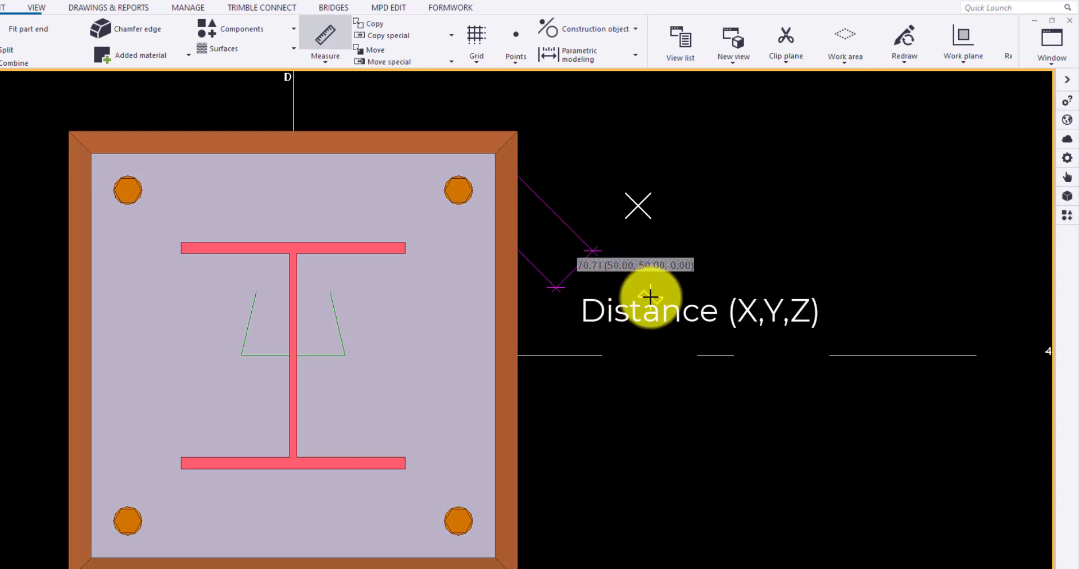
Measure the distance from the base plate's lower-right bolt perpendicular to the plate's right edge, placing the dimension below the plate
scroll(508, 294, "down", 3)
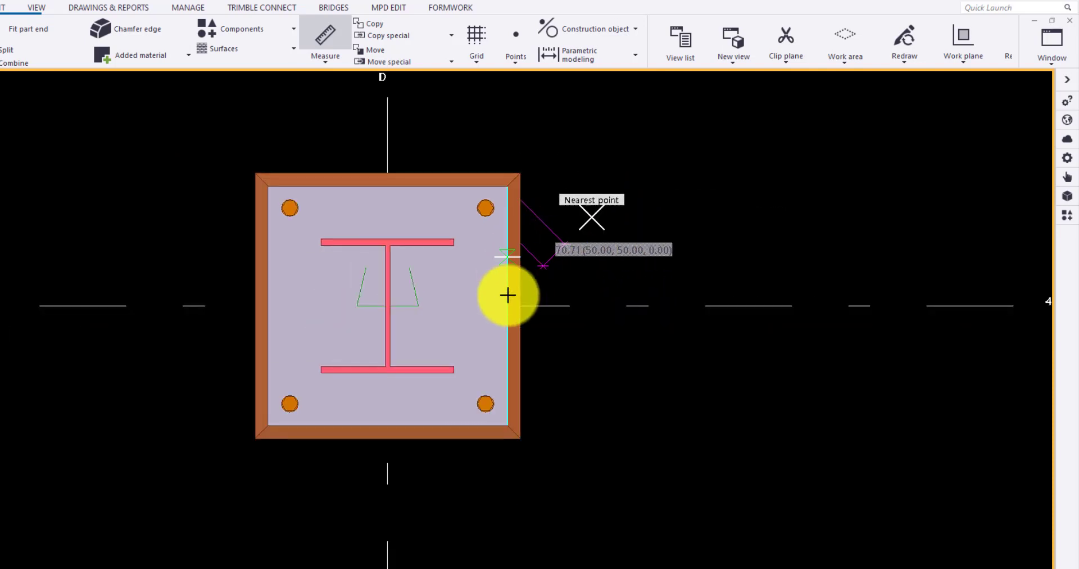
scroll(496, 419, "up", 6)
left_click(447, 356)
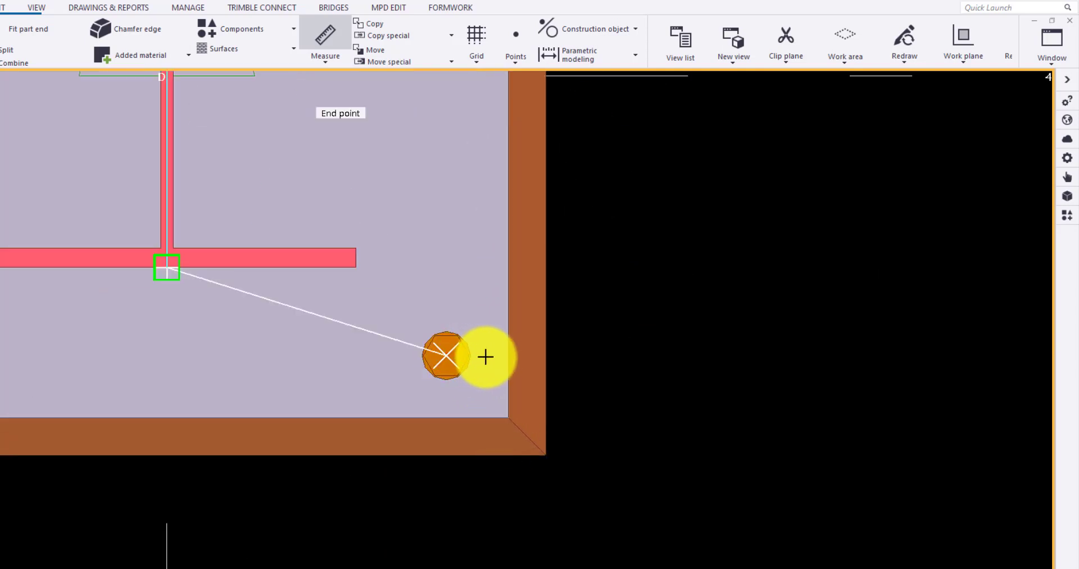
left_click(508, 352)
scroll(509, 337, "down", 3)
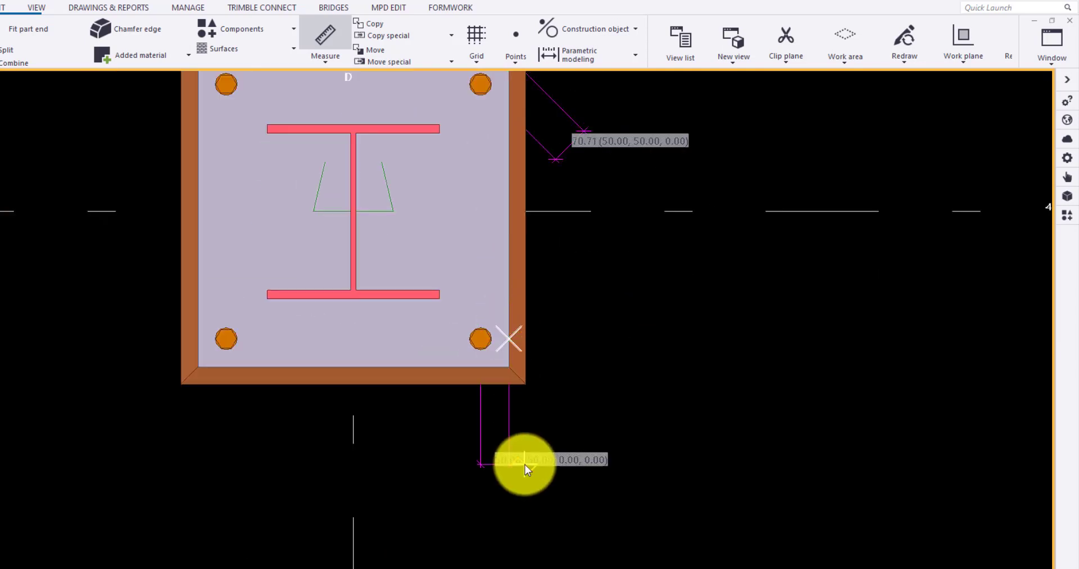
left_click(525, 463)
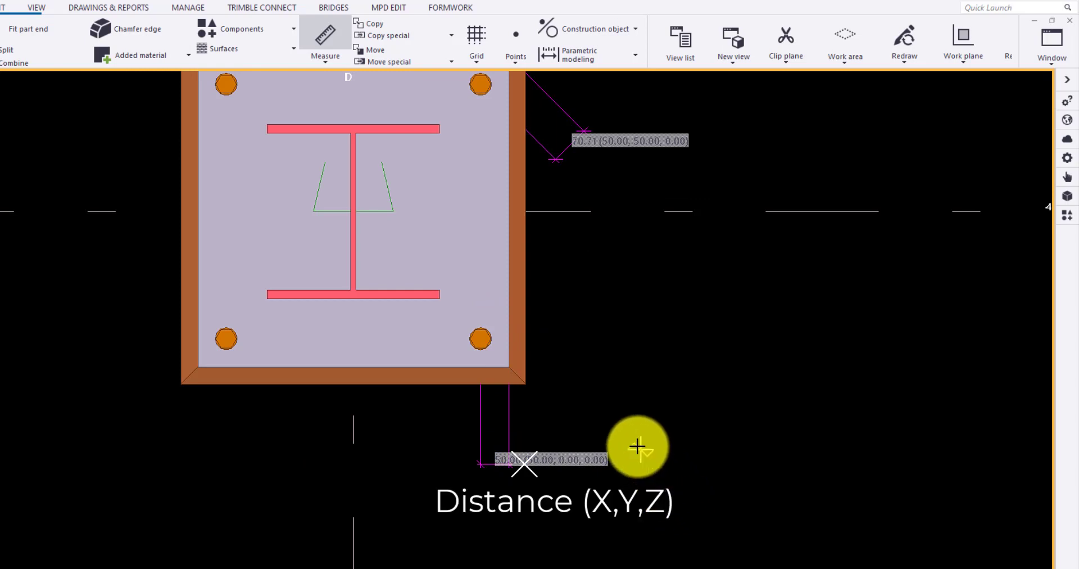
scroll(551, 360, "down", 3)
key("Escape")
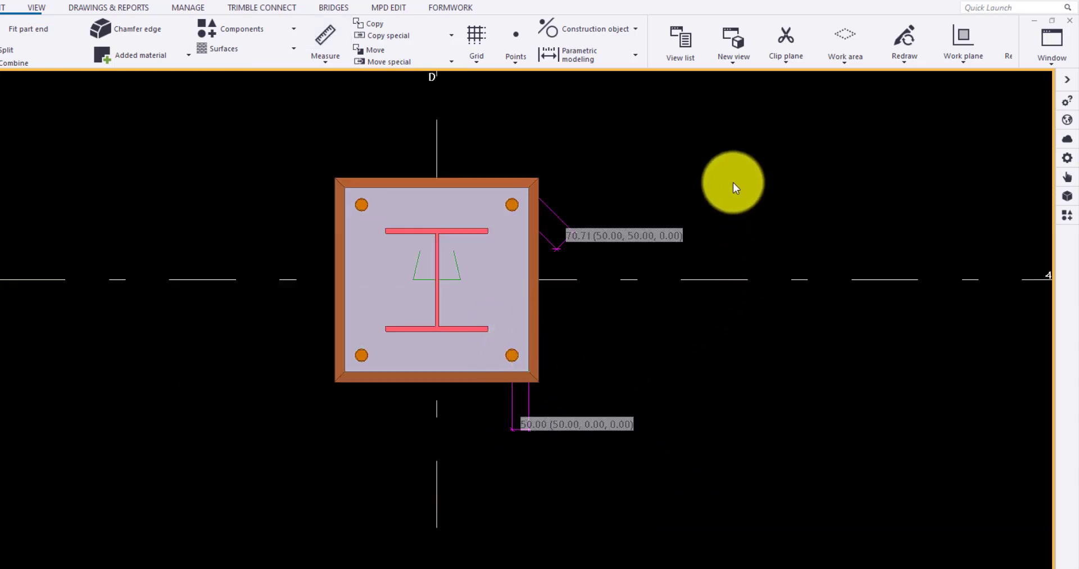
Redraw the view to clear the temporary distance measurements around the base plate
right_click(734, 185)
left_click(775, 264)
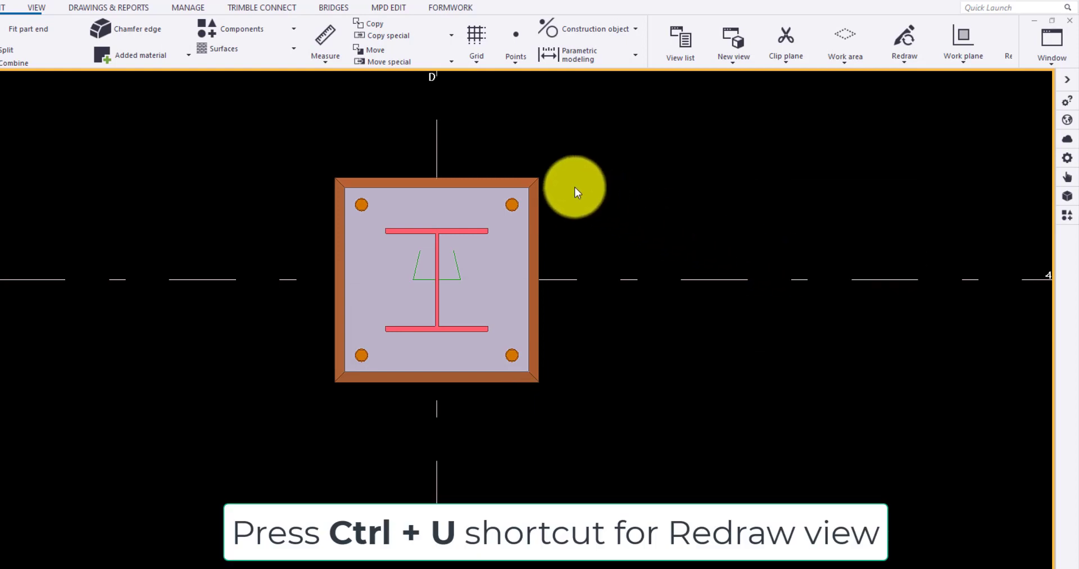
Measure the horizontal distance between grid lines D and E along grid line 3, placing the dimension above that line
scroll(429, 188, "down", 6)
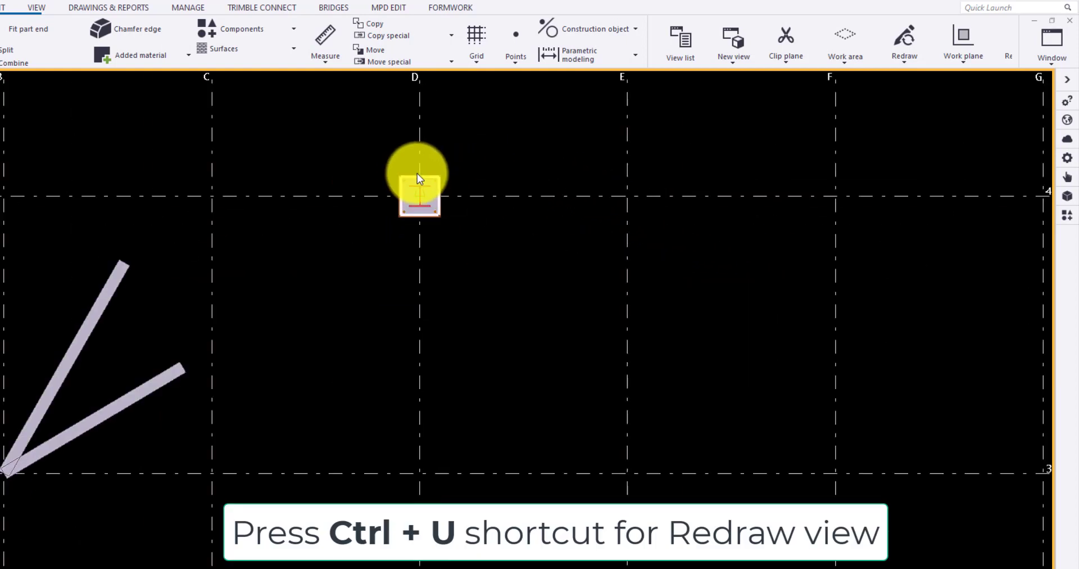
left_click(326, 61)
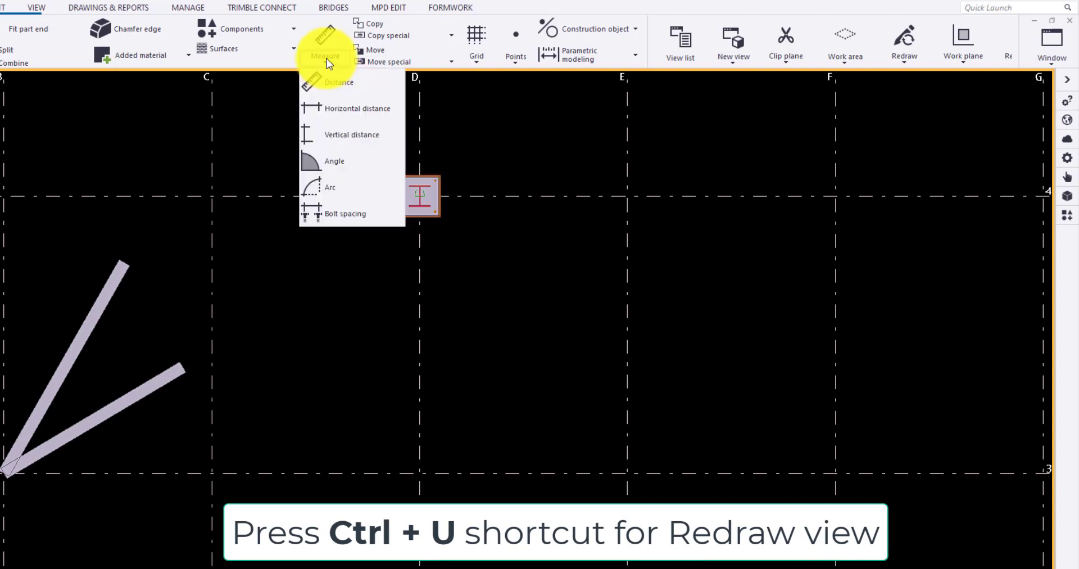
left_click(350, 111)
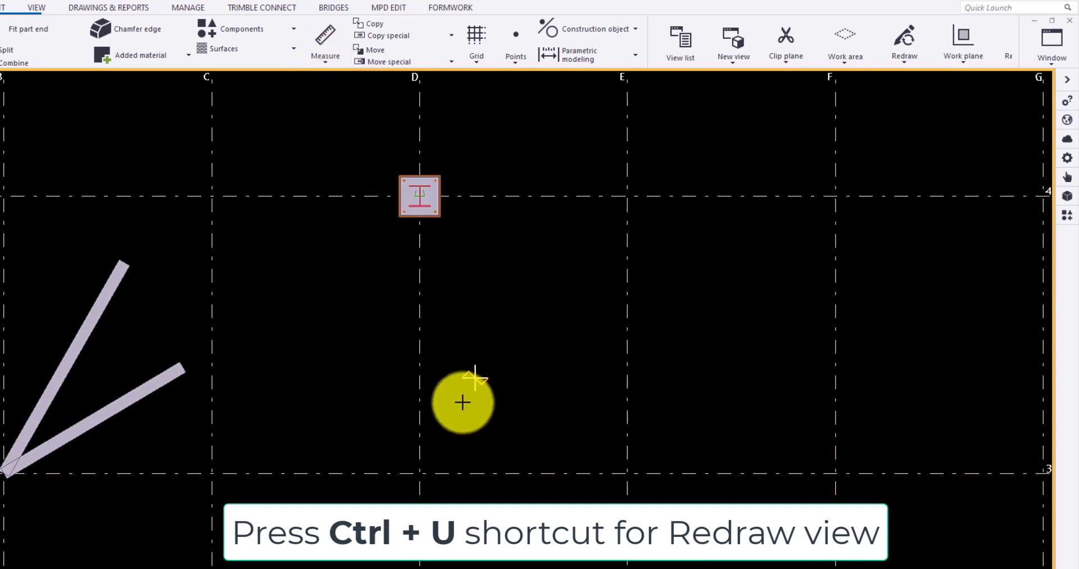
left_click(423, 473)
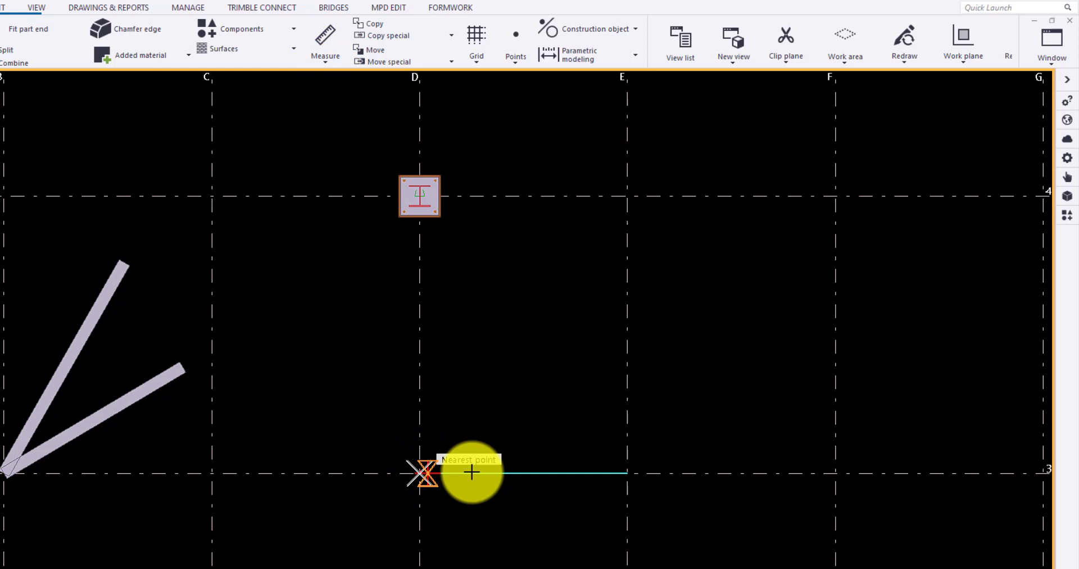
left_click(627, 473)
left_click(596, 416)
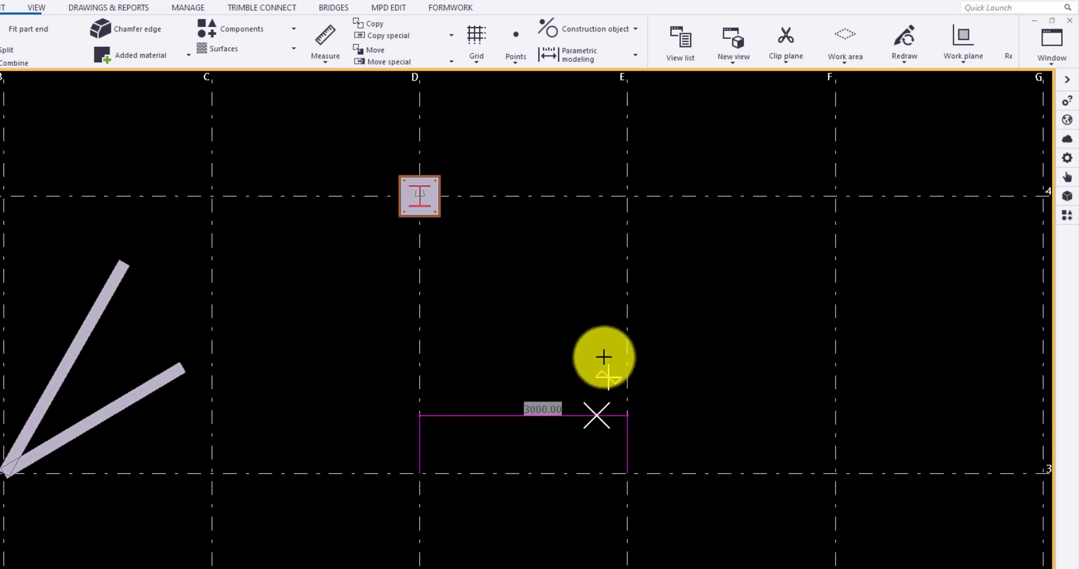
Measure the horizontal distance from the base plate's upper-right bolt to the plate's upper-right corner, placing the dimension above the plate
scroll(393, 169, "up", 5)
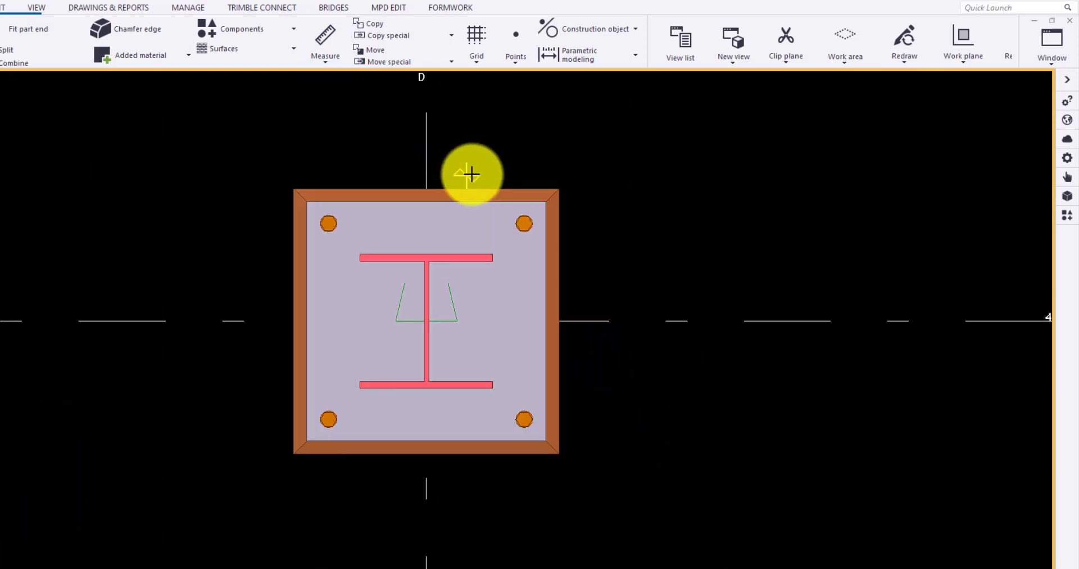
left_click(544, 240)
left_click(580, 203)
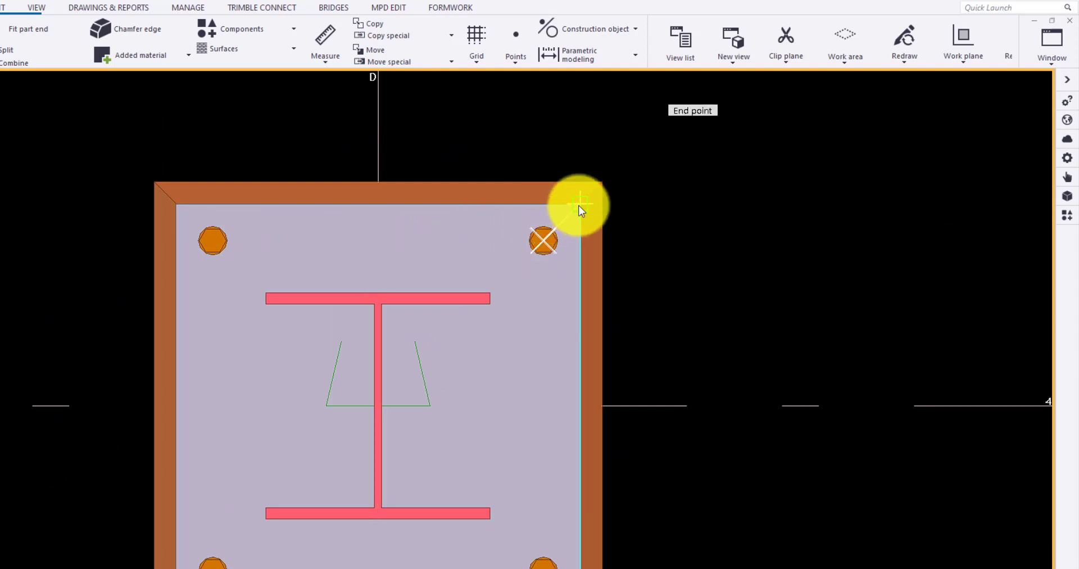
left_click(524, 136)
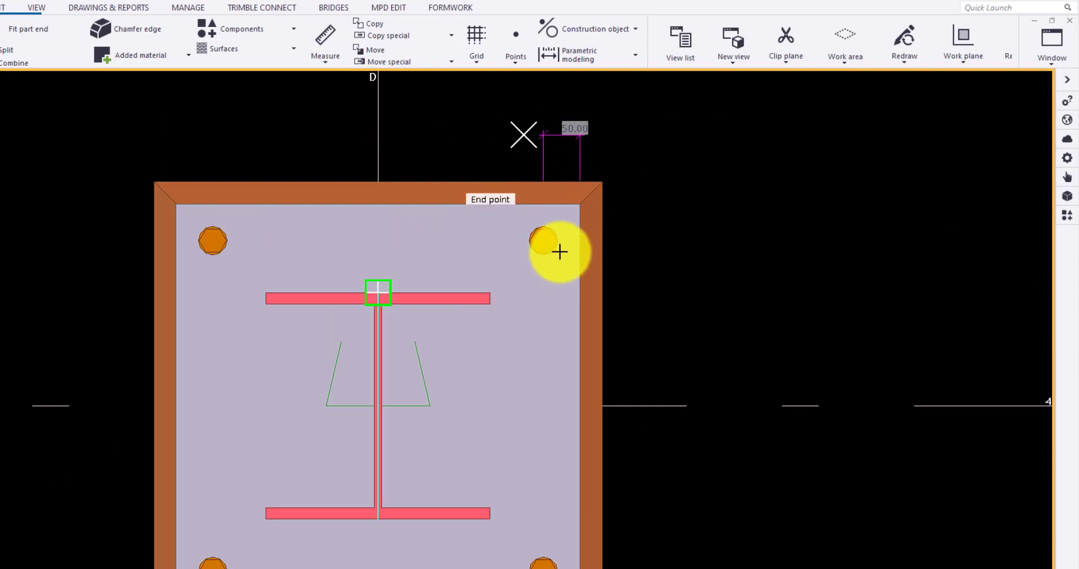
Measure the vertical distance between grid lines 4 and 3 along grid line E, placing the dimension to the right of E
scroll(373, 140, "down", 6)
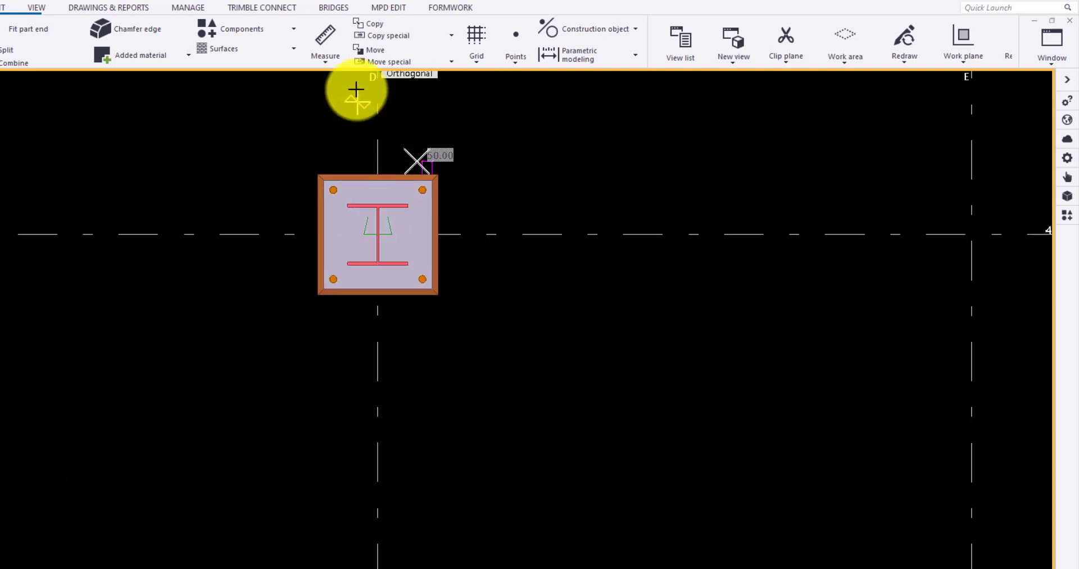
left_click(343, 63)
left_click(349, 111)
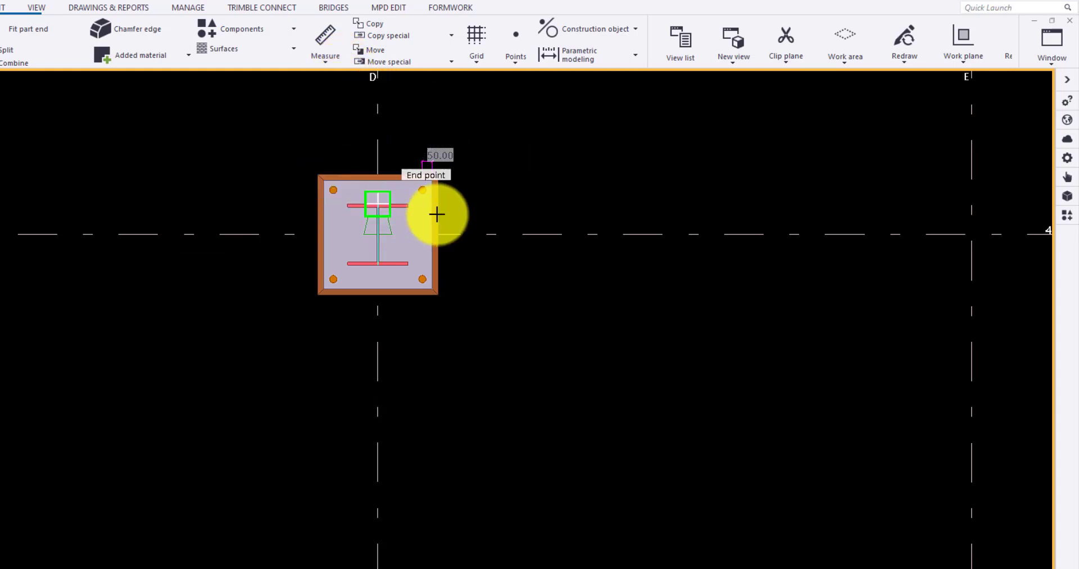
scroll(413, 178, "down", 3)
scroll(412, 179, "down", 1)
left_click(612, 197)
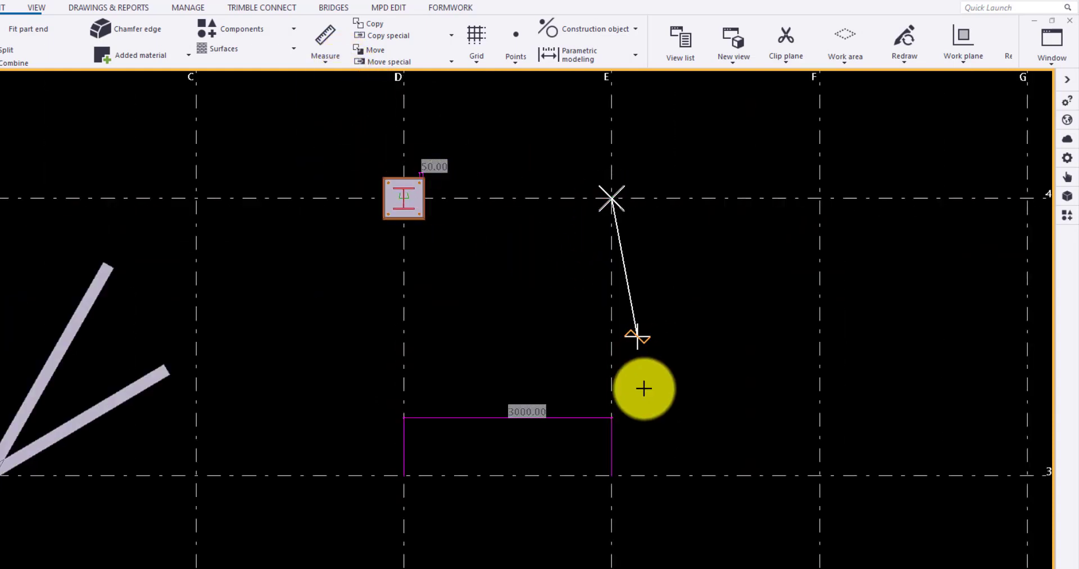
left_click(618, 476)
left_click(691, 467)
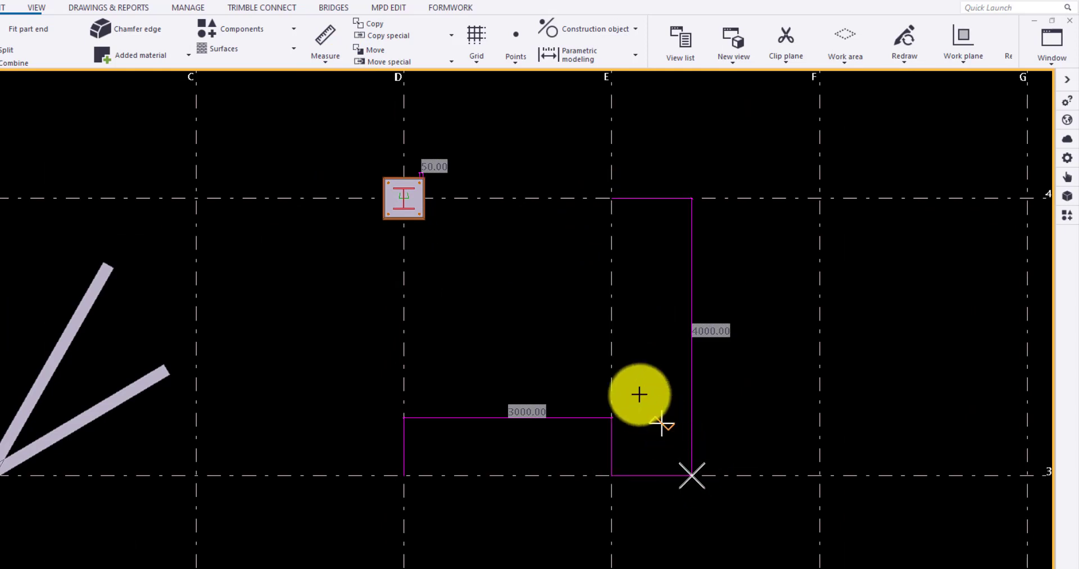
Measure the vertical distance from the base plate's lower-right bolt to the plate's lower-right corner
scroll(414, 191, "up", 3)
scroll(412, 211, "up", 3)
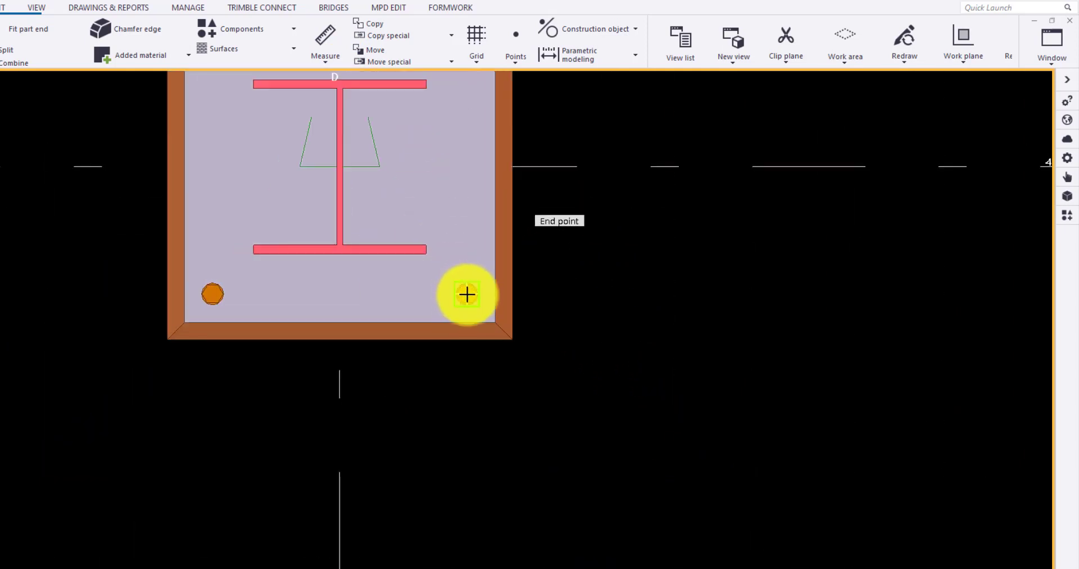
left_click(467, 294)
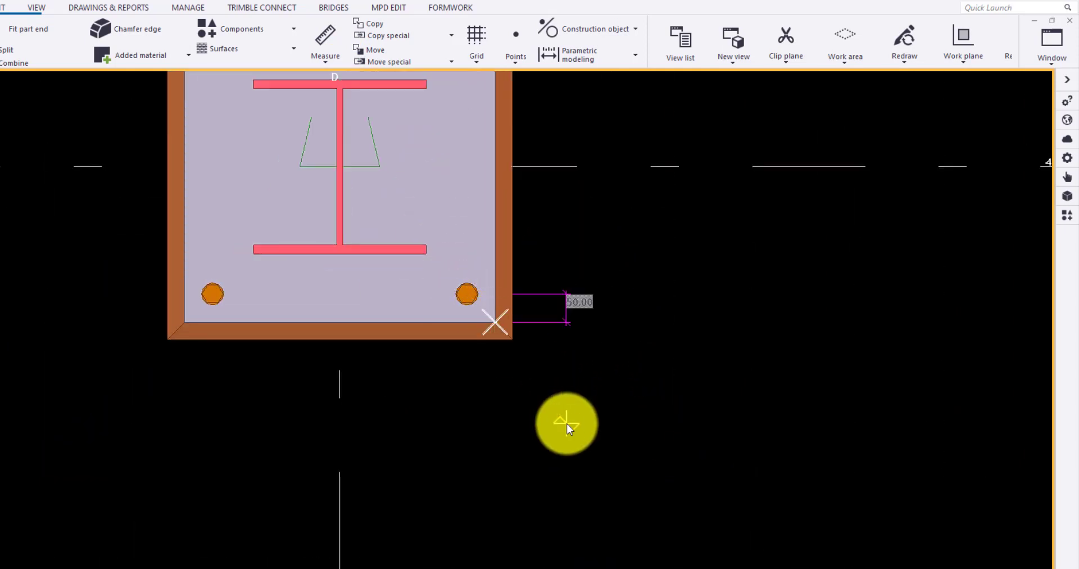
left_click(566, 424)
Measure the vertical distance from the column's lower flange corner to the base plate's lower-right corner
scroll(542, 314, "down", 3)
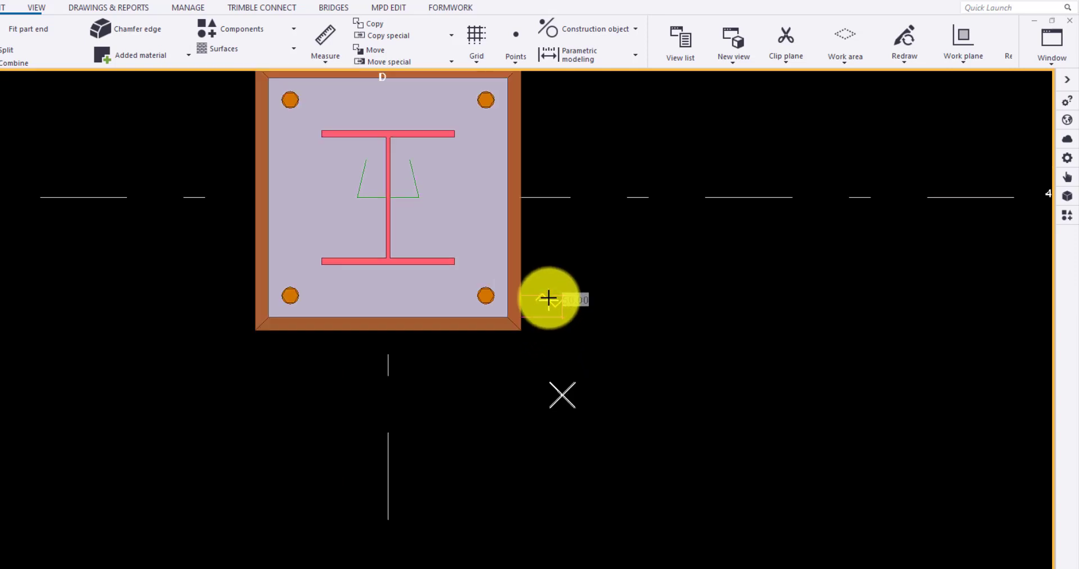
scroll(466, 272, "up", 5)
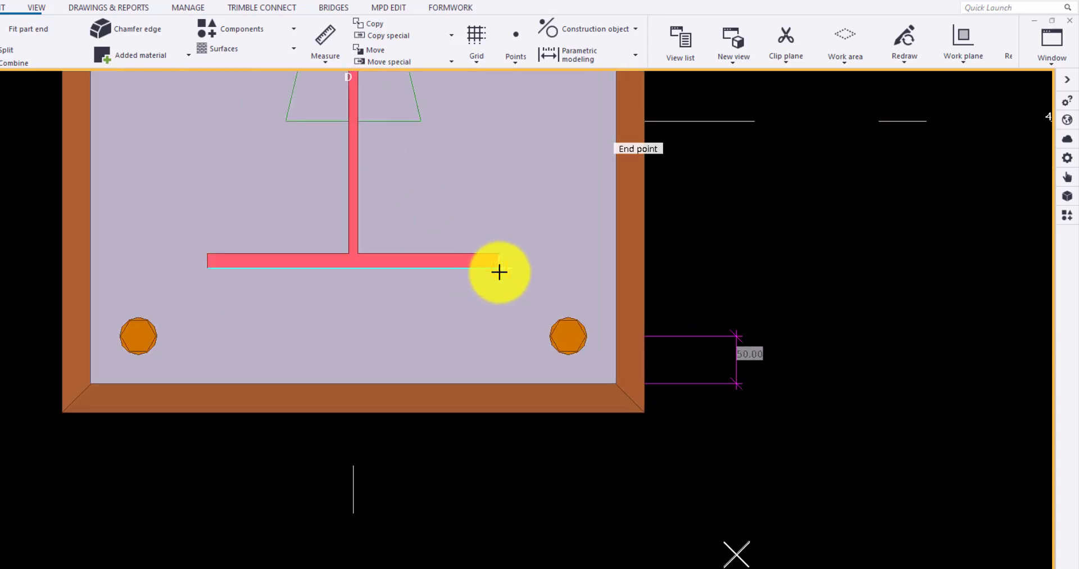
left_click(498, 270)
left_click(617, 384)
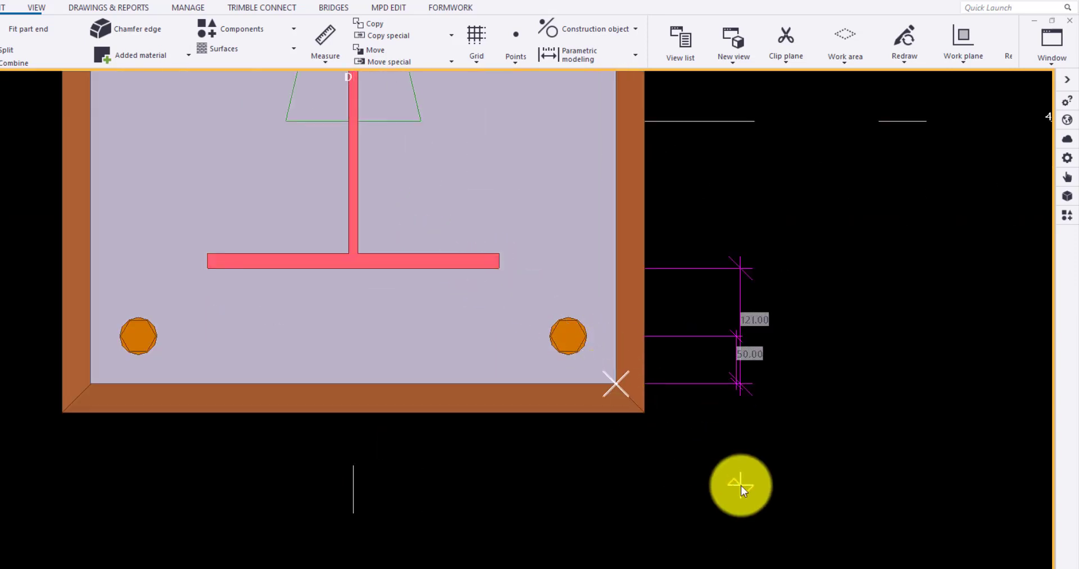
Measure the angle between the lower beam and grid line 3, with the vertex at the B-3 intersection and the last point at C-3
scroll(589, 234, "down", 10)
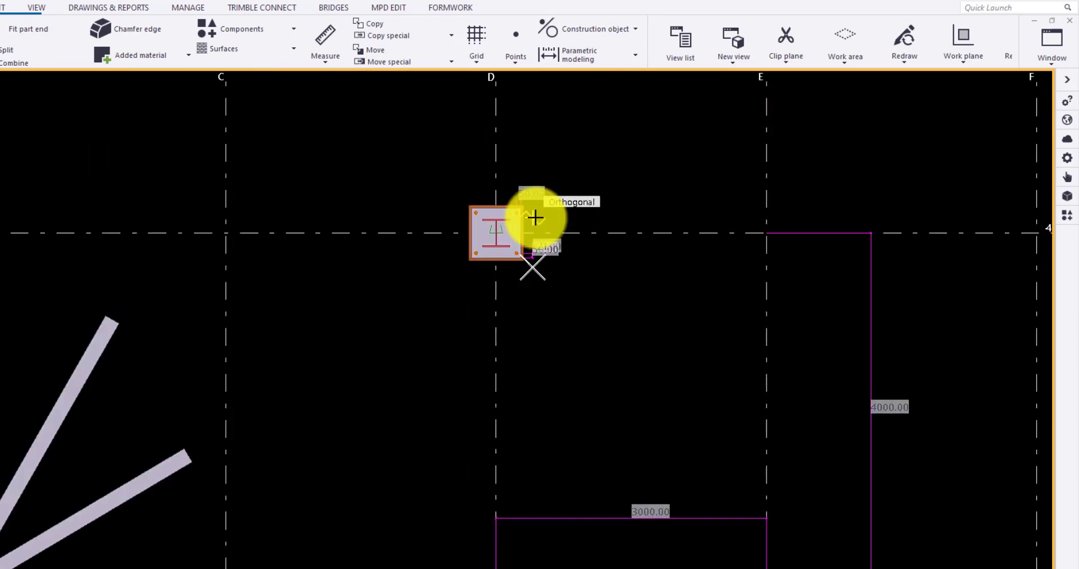
scroll(346, 99, "down", 4)
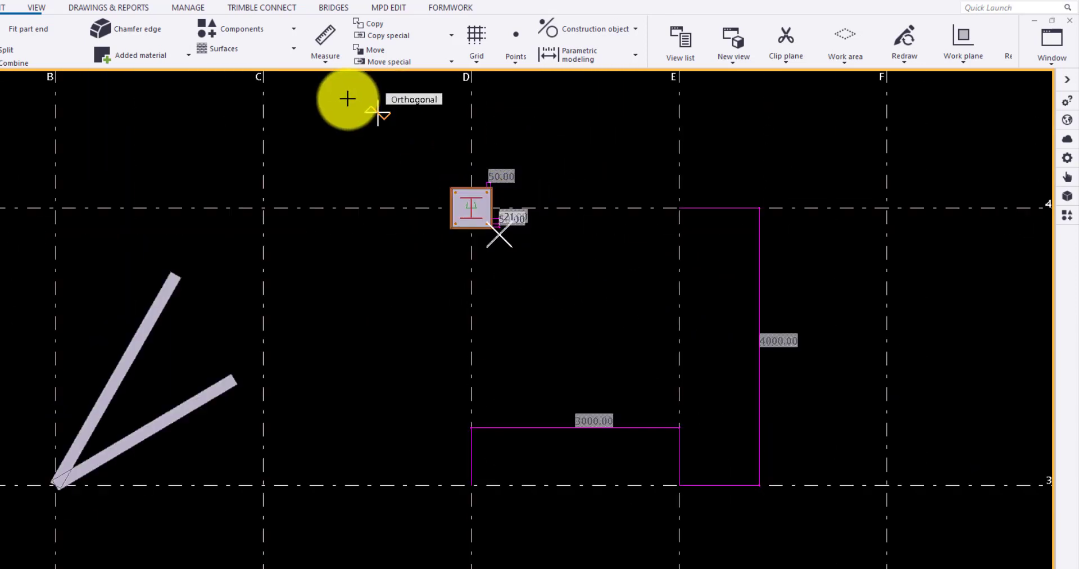
left_click(334, 62)
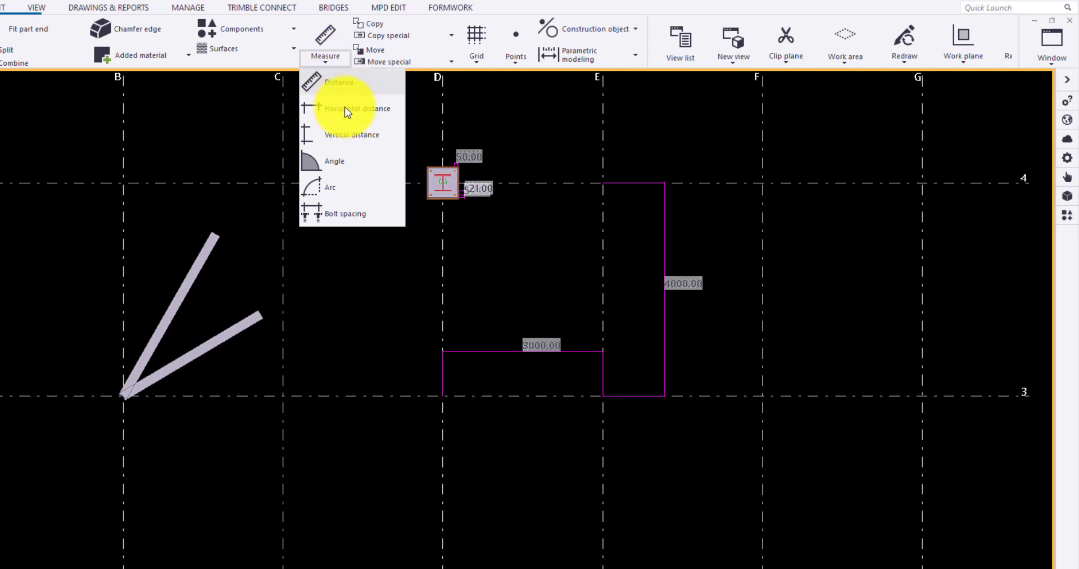
left_click(335, 162)
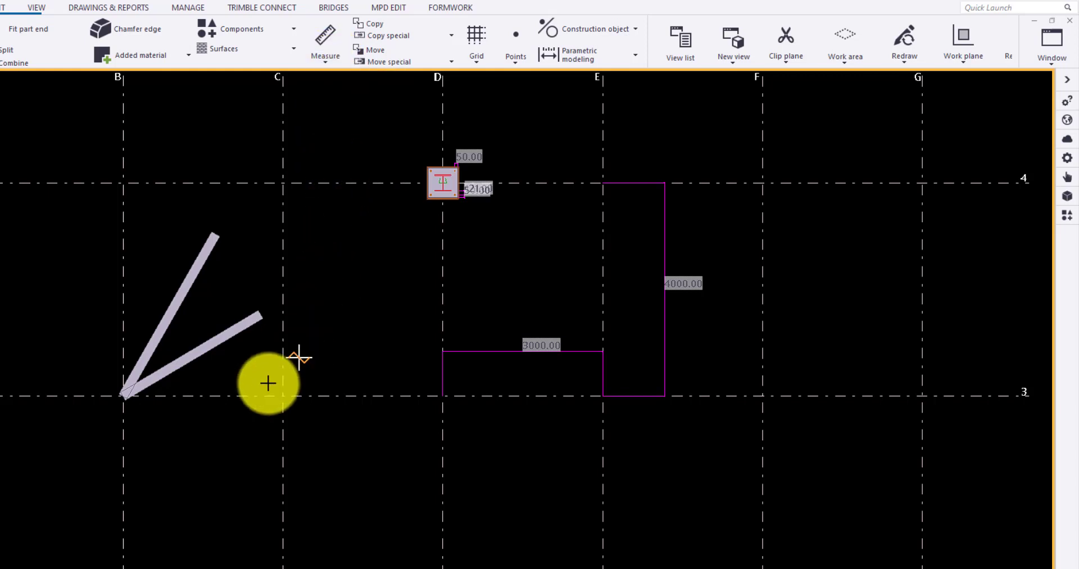
scroll(168, 429, "up", 3)
scroll(224, 500, "down", 2)
scroll(174, 444, "up", 1)
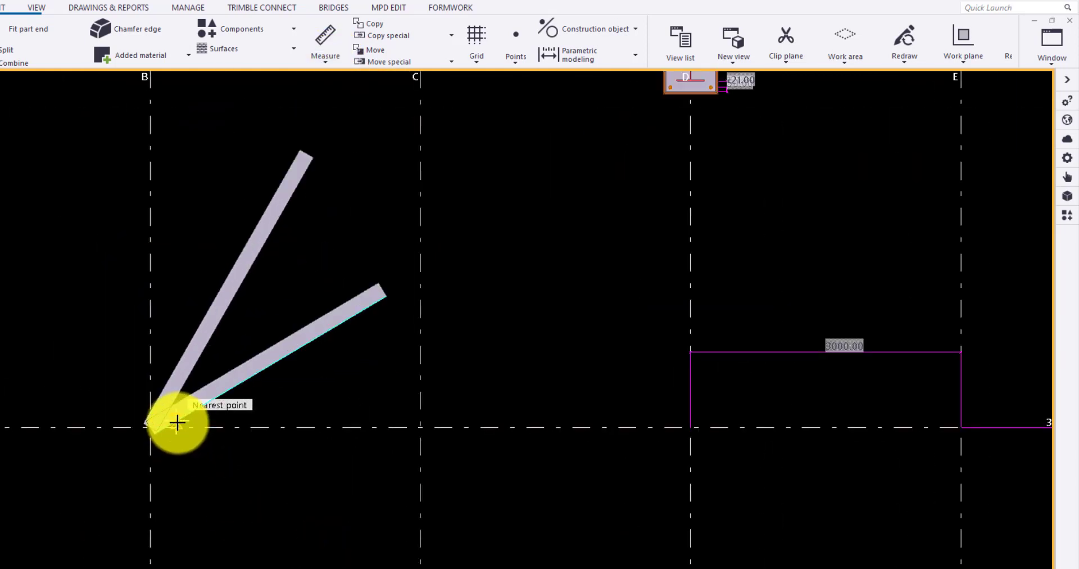
left_click(148, 426)
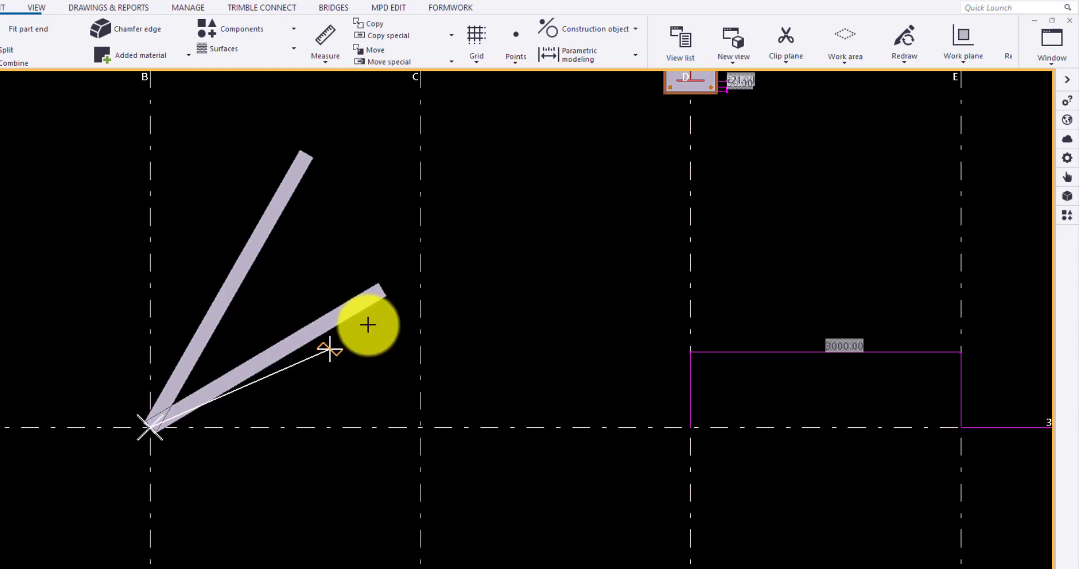
left_click(387, 298)
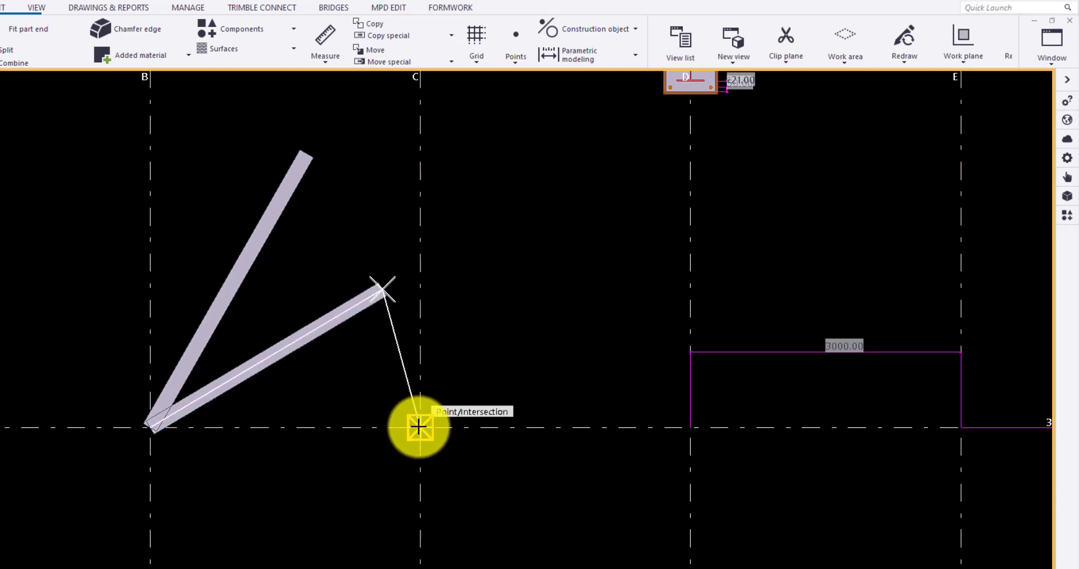
left_click(419, 427)
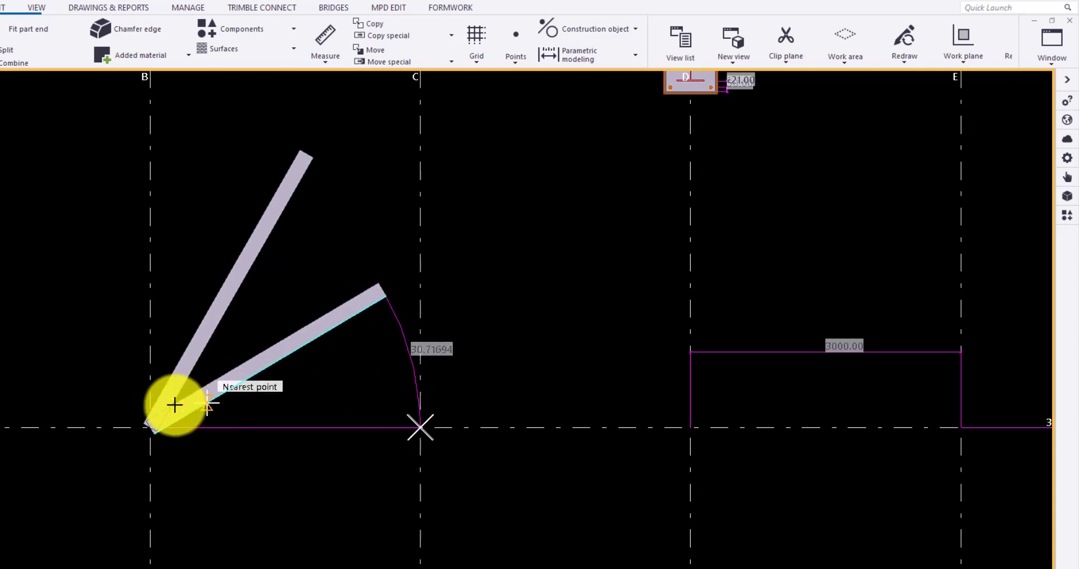
Measure the angle between the upper and lower beams, using their shared start point at B-3 and their far ends
left_click(149, 426)
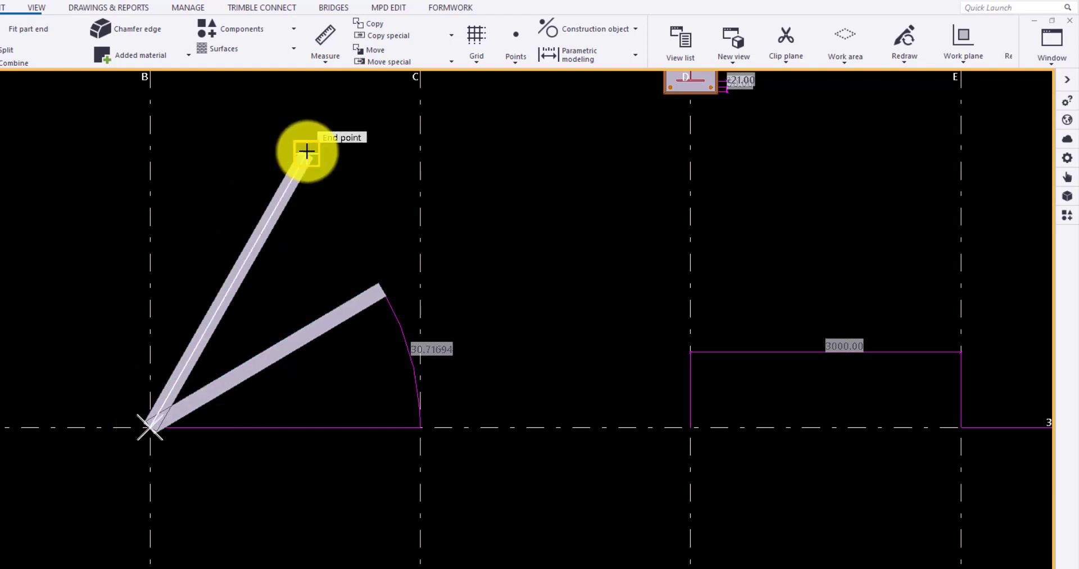
left_click(306, 152)
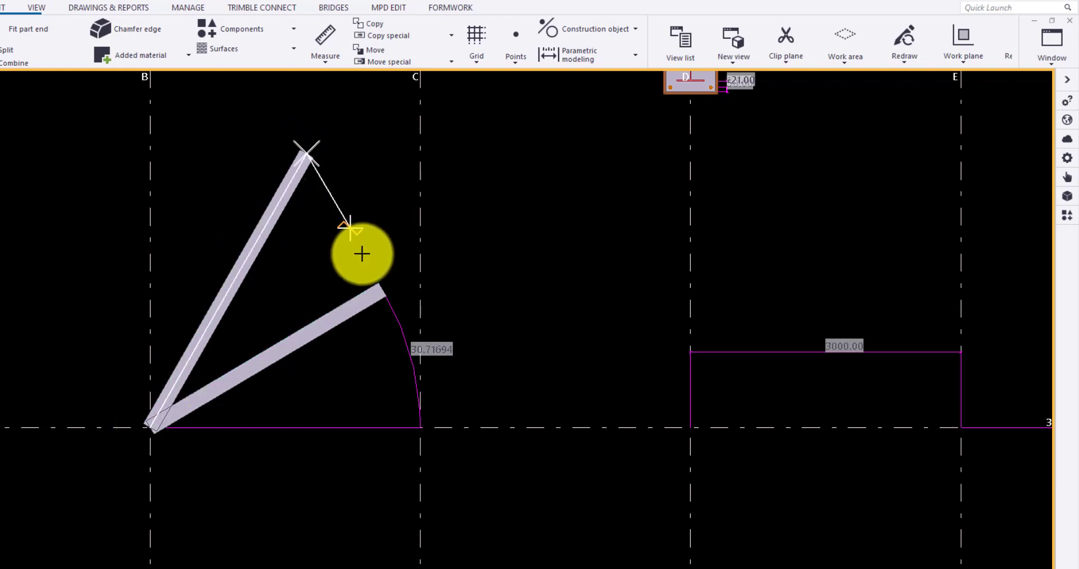
left_click(382, 289)
Measure the angle between the upper beam and grid line B from the B-3 intersection
left_click(150, 426)
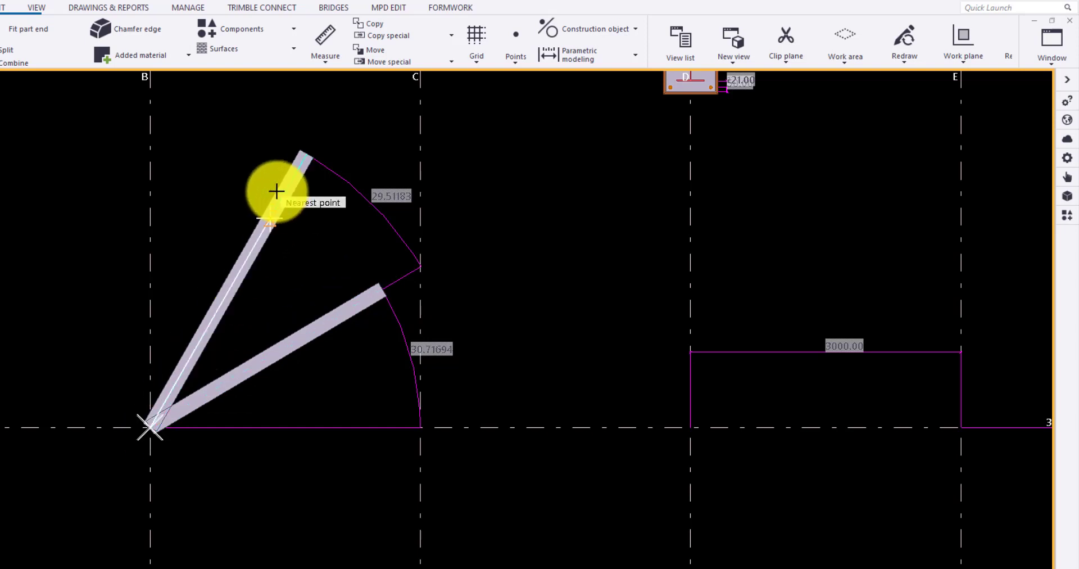
left_click(295, 154)
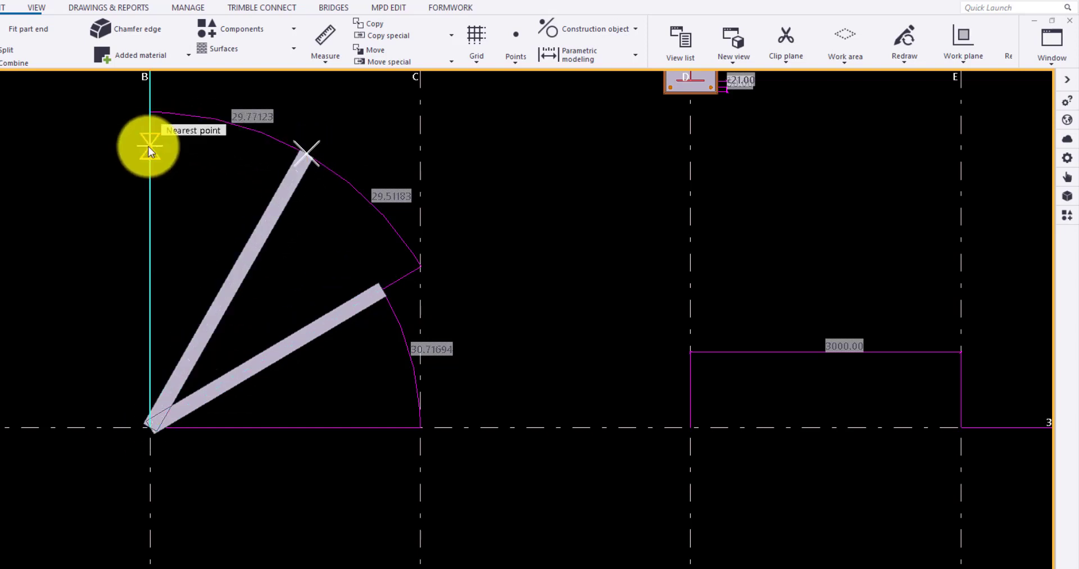
left_click(148, 146)
Measure the angle between the upper beam and grid line 3 from the B-3 intersection, ending on grid line 3 between C and D
left_click(154, 429)
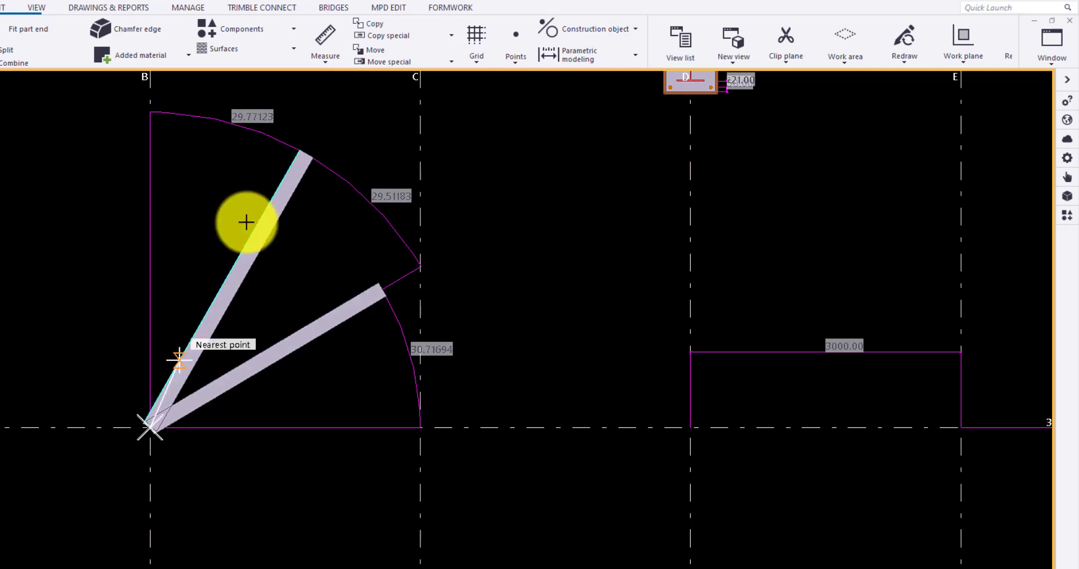
left_click(304, 153)
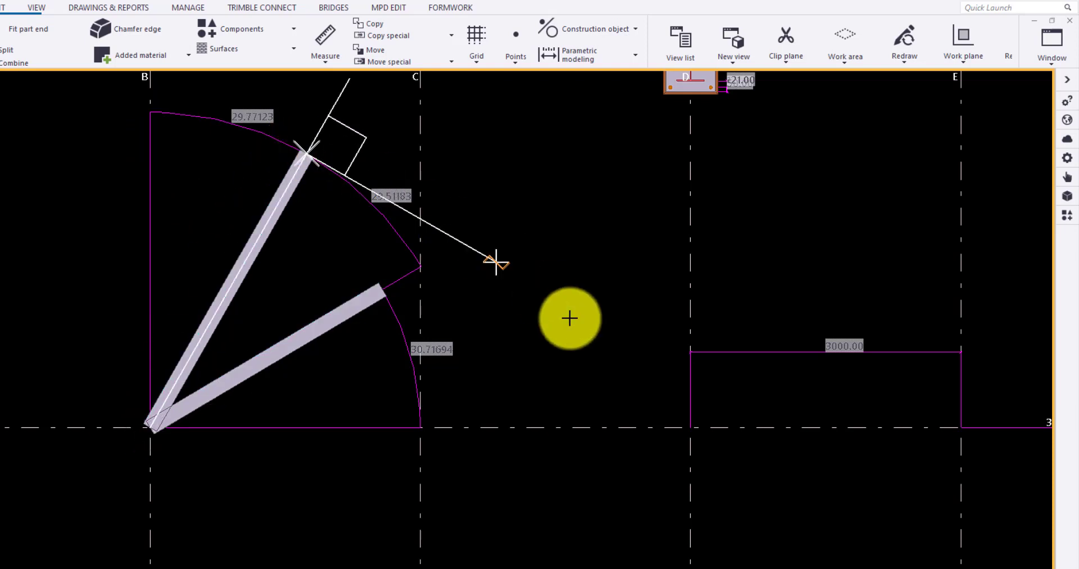
left_click(582, 428)
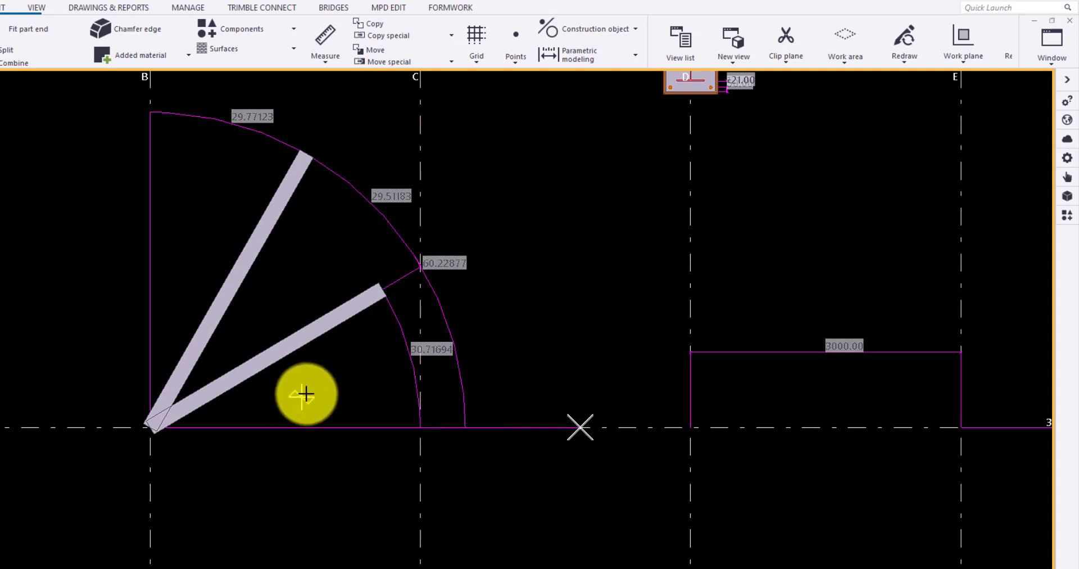
key("Escape")
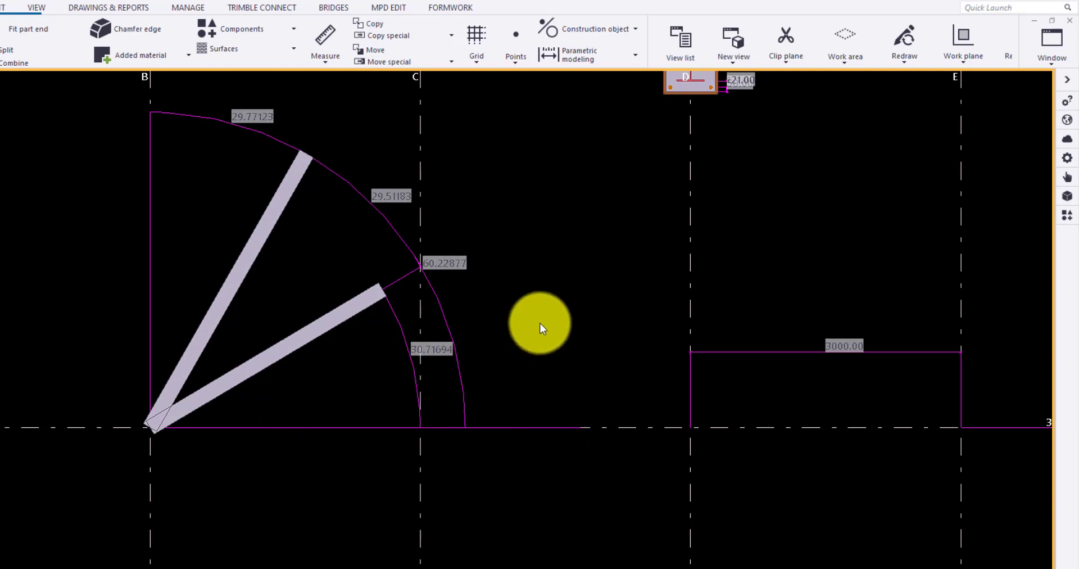
Redraw the view to clear all temporary measurements
left_click(294, 359)
scroll(289, 360, "down", 2)
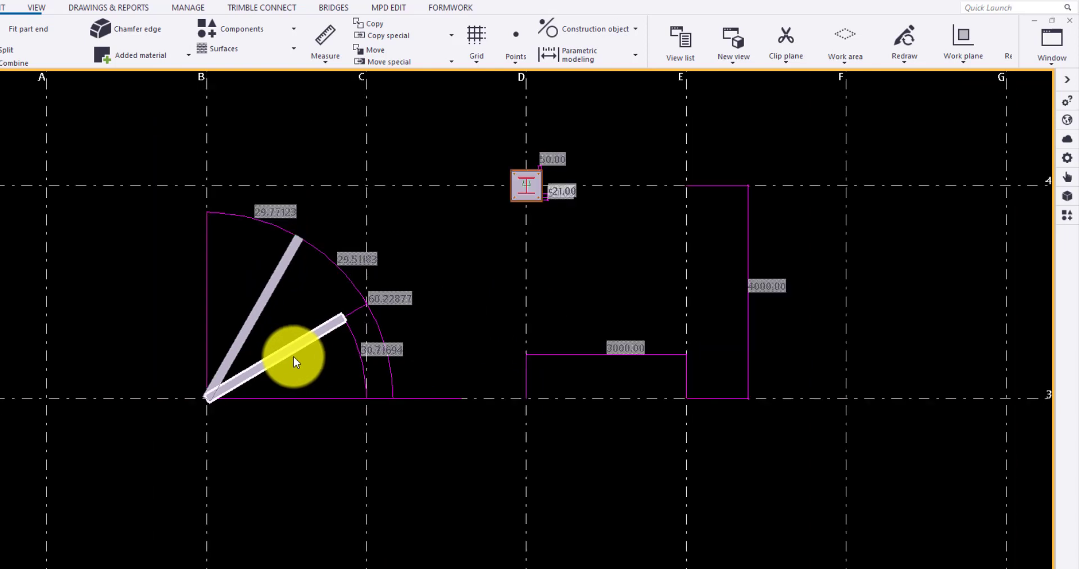
middle_click_drag(424, 312, 314, 324)
right_click(348, 278)
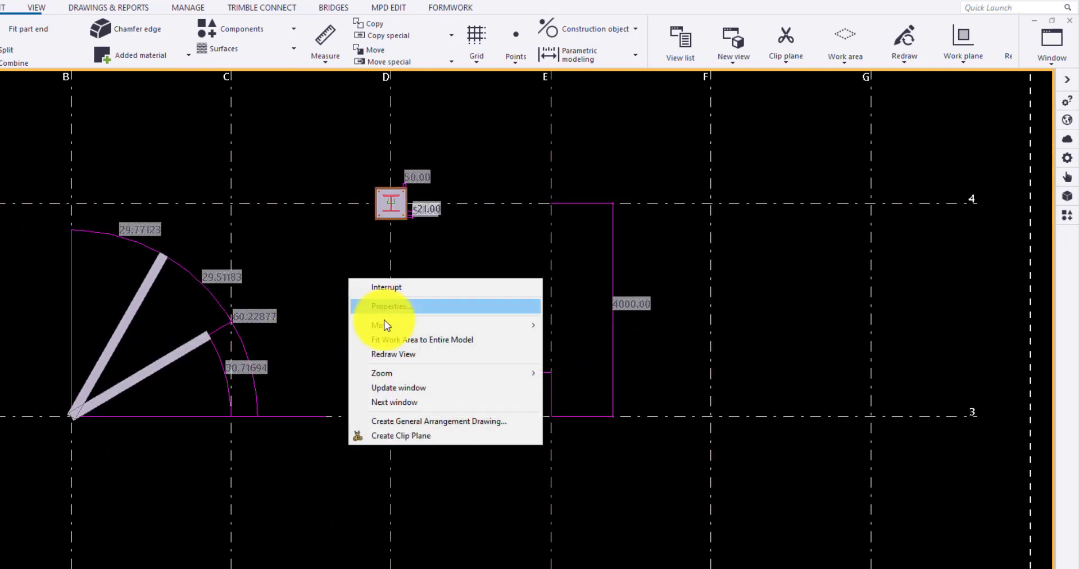
left_click(401, 350)
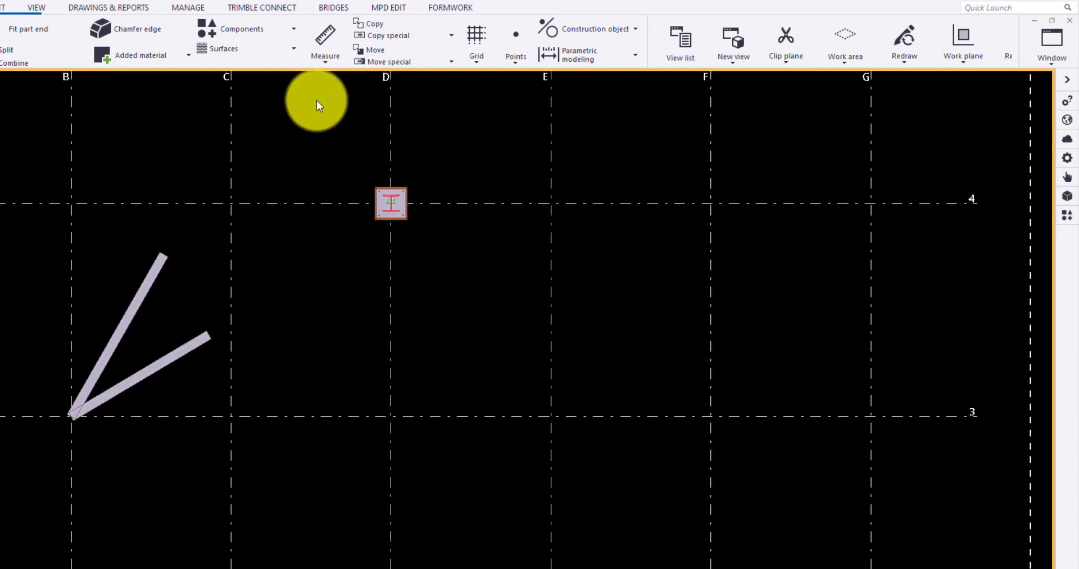
Draw a construction circle centred on the E-3 grid intersection with a radius of about 1100 mm
left_click(326, 65)
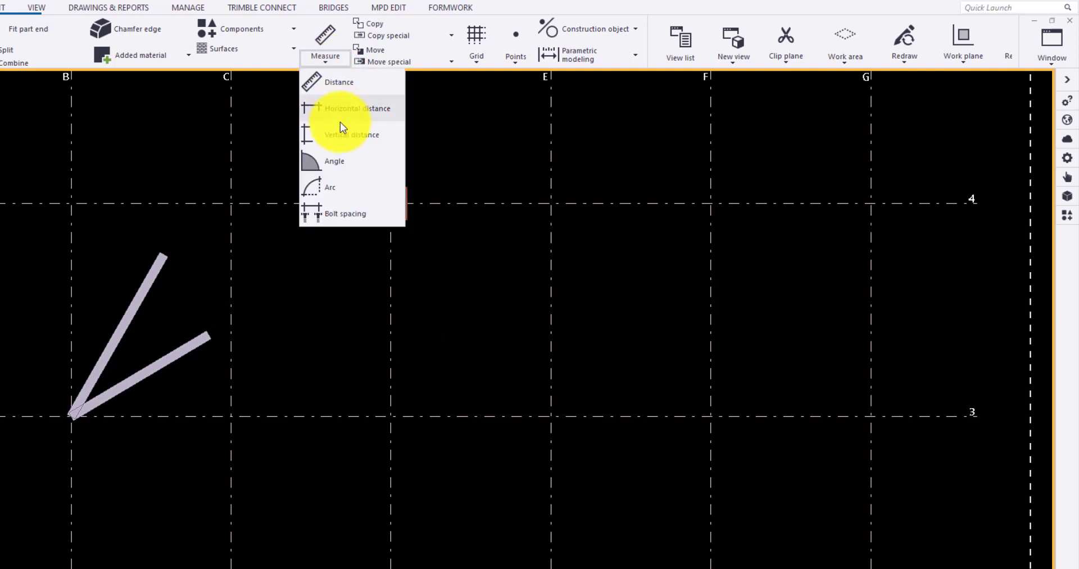
left_click(600, 36)
left_click(555, 108)
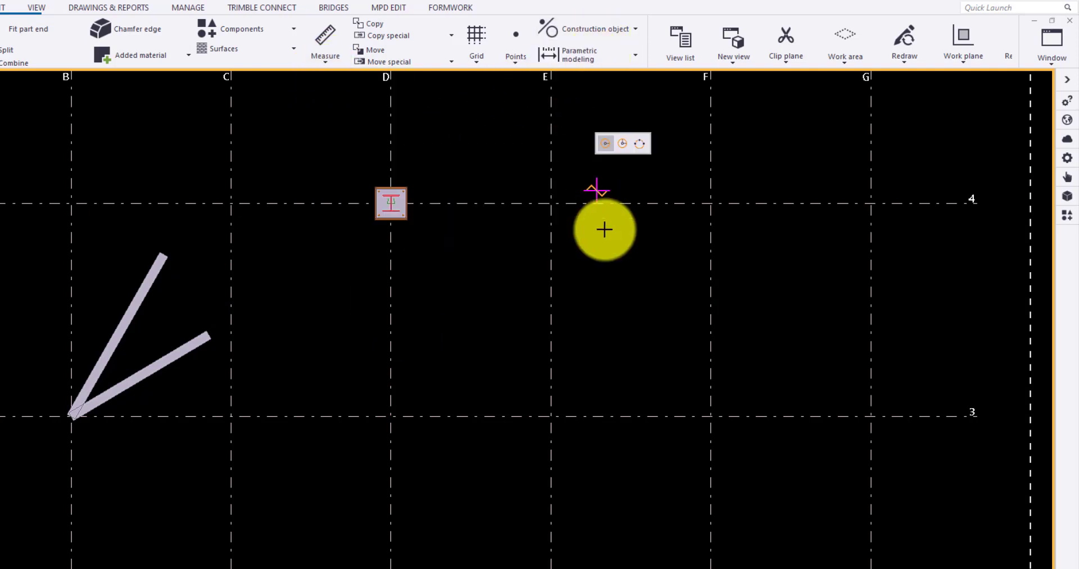
left_click(552, 414)
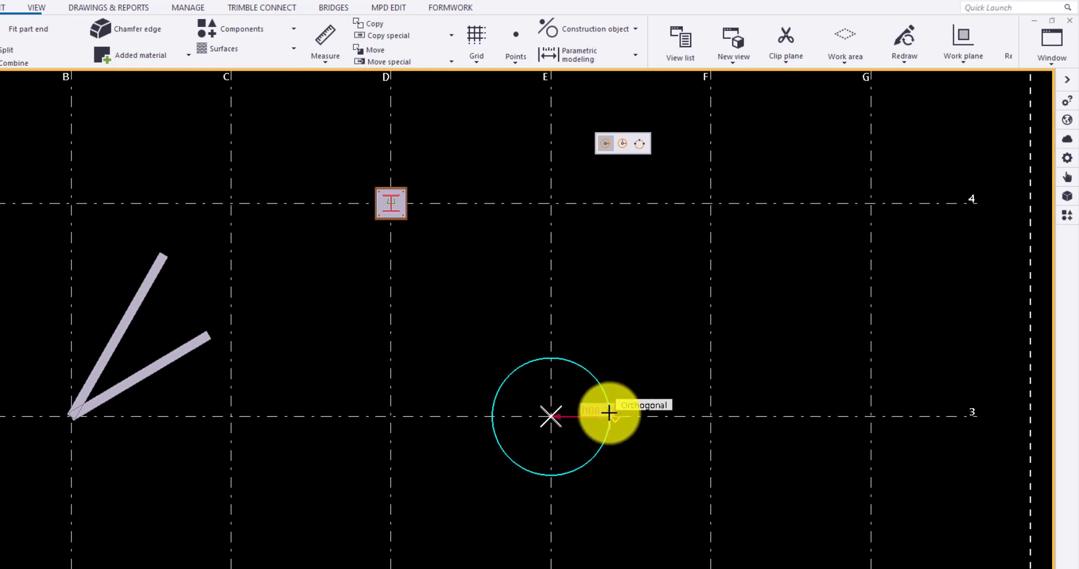
left_click(611, 413)
scroll(618, 413, "up", 5)
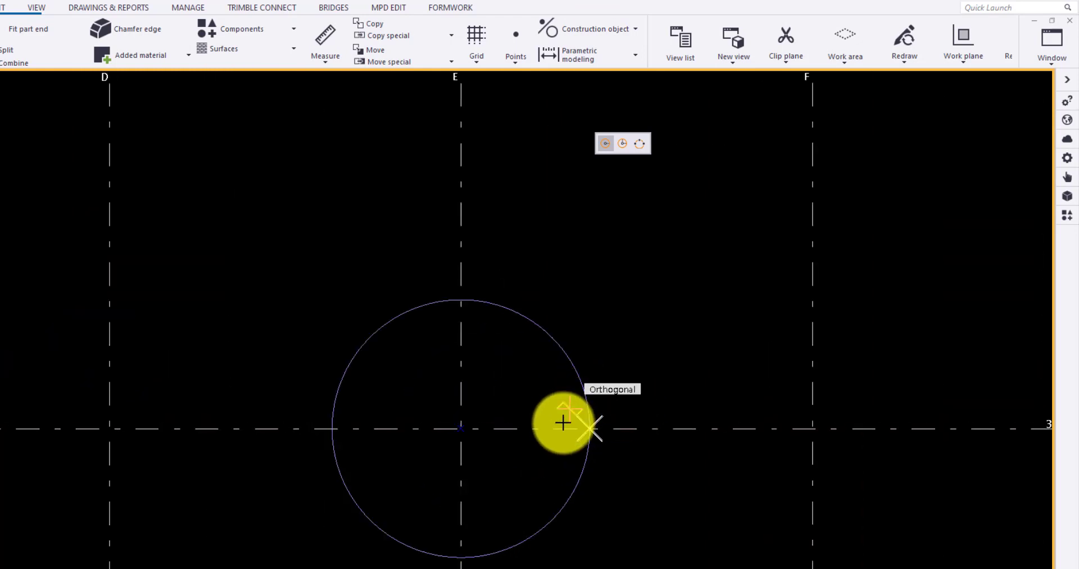
key("Escape")
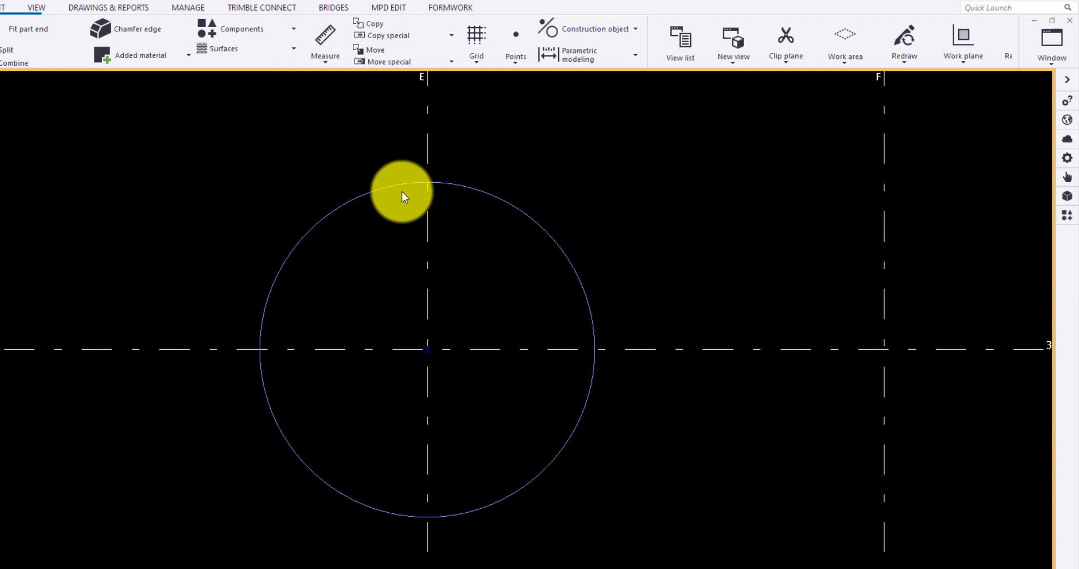
Measure the circle's upper-right quarter arc from grid line E through a point on the circle to grid line 3
left_click(335, 62)
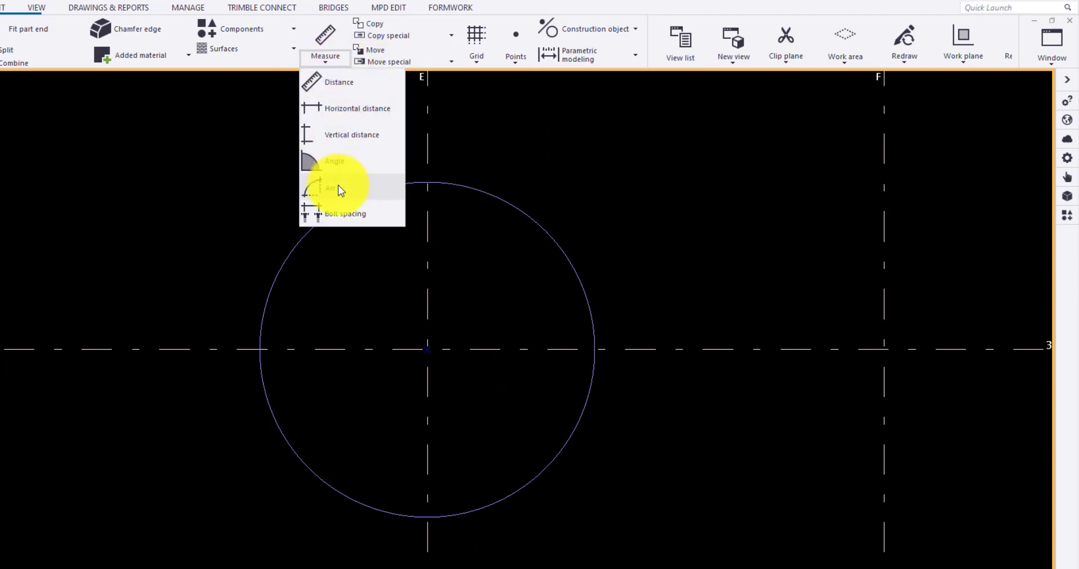
left_click(339, 187)
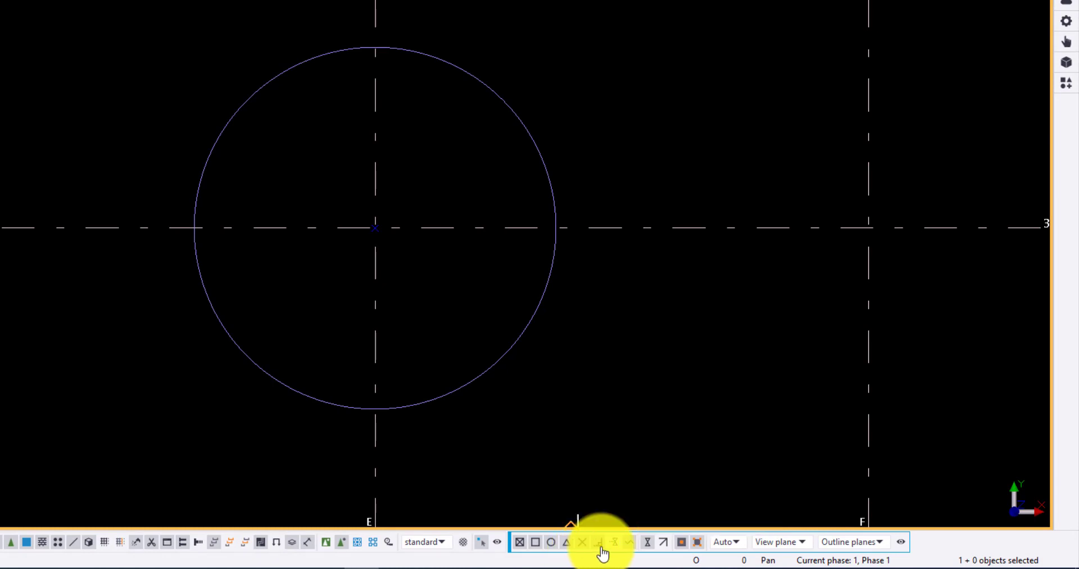
left_click(73, 544)
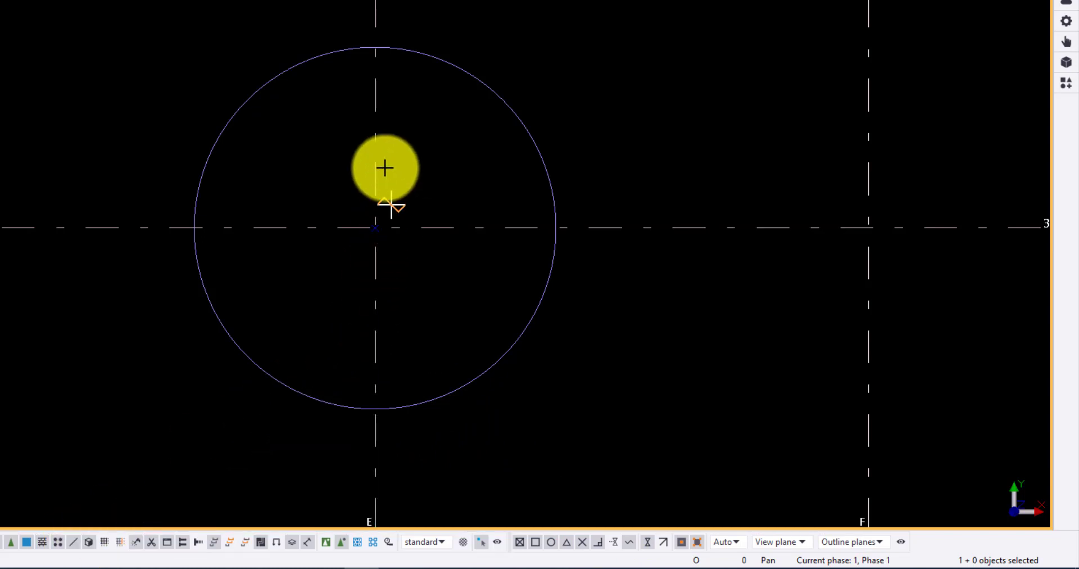
left_click(375, 48)
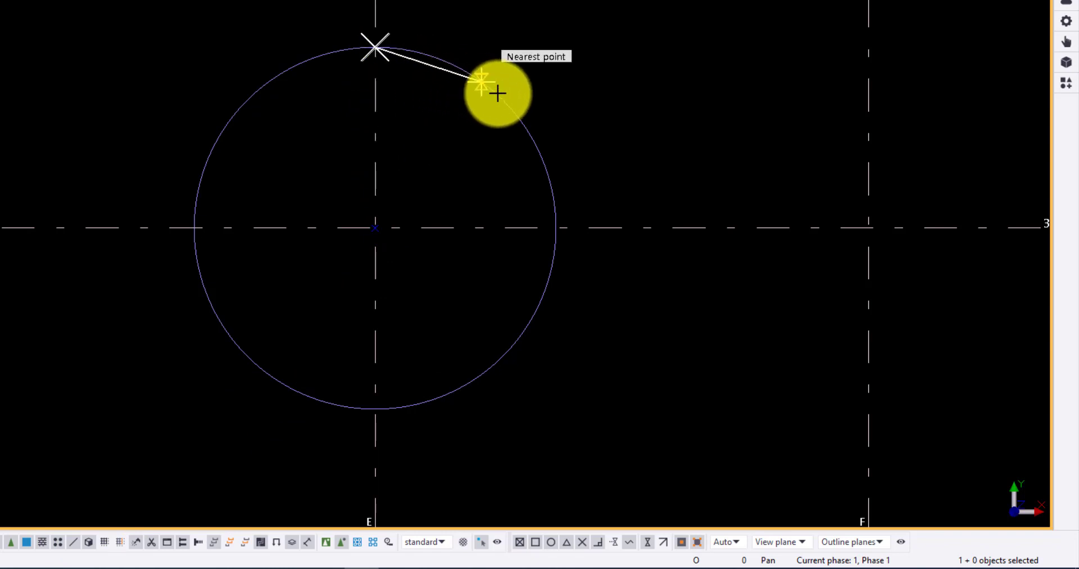
left_click(534, 139)
left_click(555, 228)
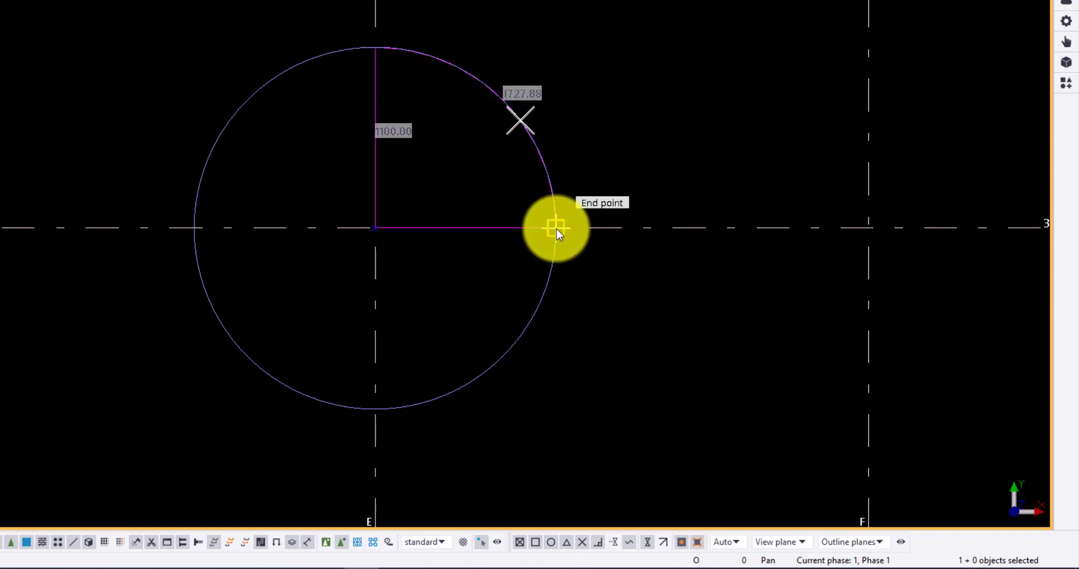
left_click(555, 227)
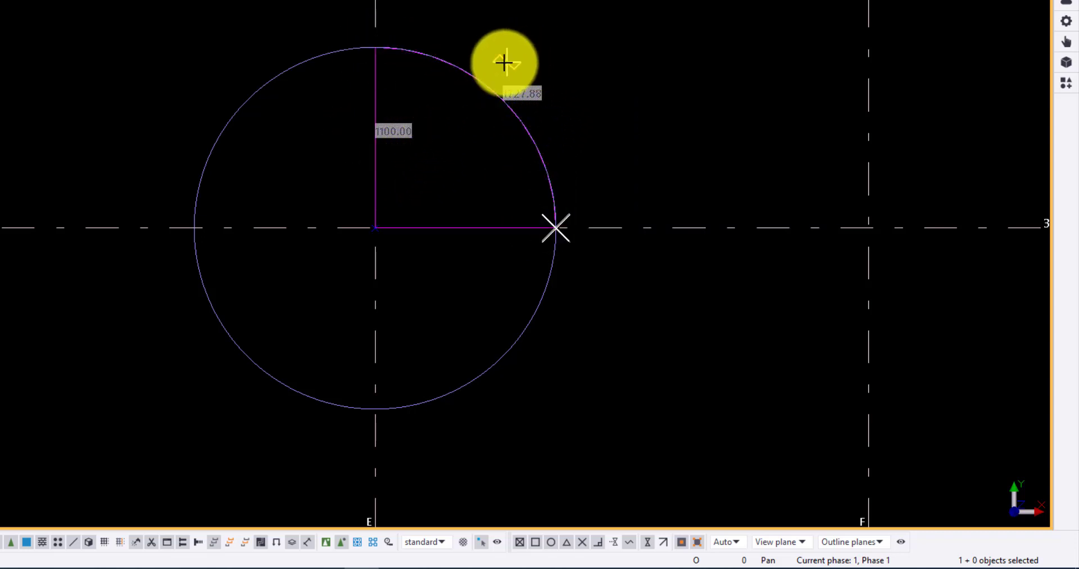
Measure the circle's upper-left quarter arc from its top through a point on the circle to its left intersection with grid line 3
left_click(376, 46)
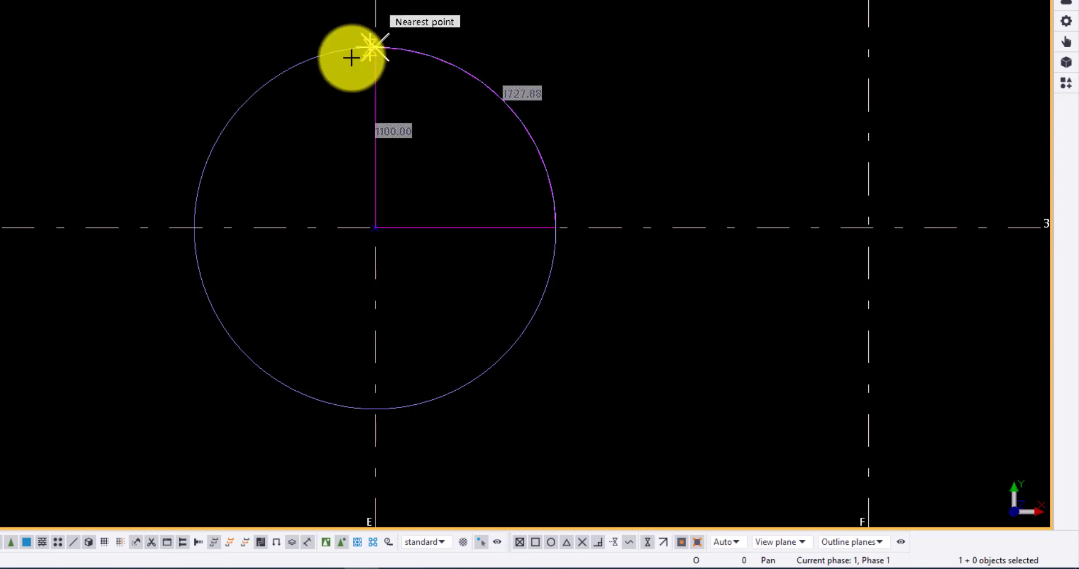
left_click(252, 96)
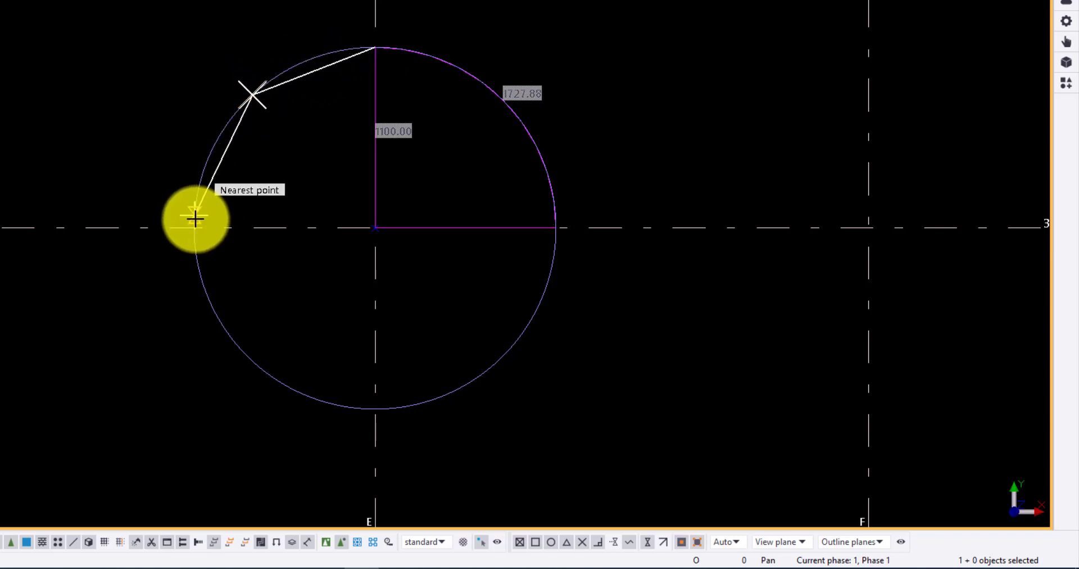
left_click(193, 227)
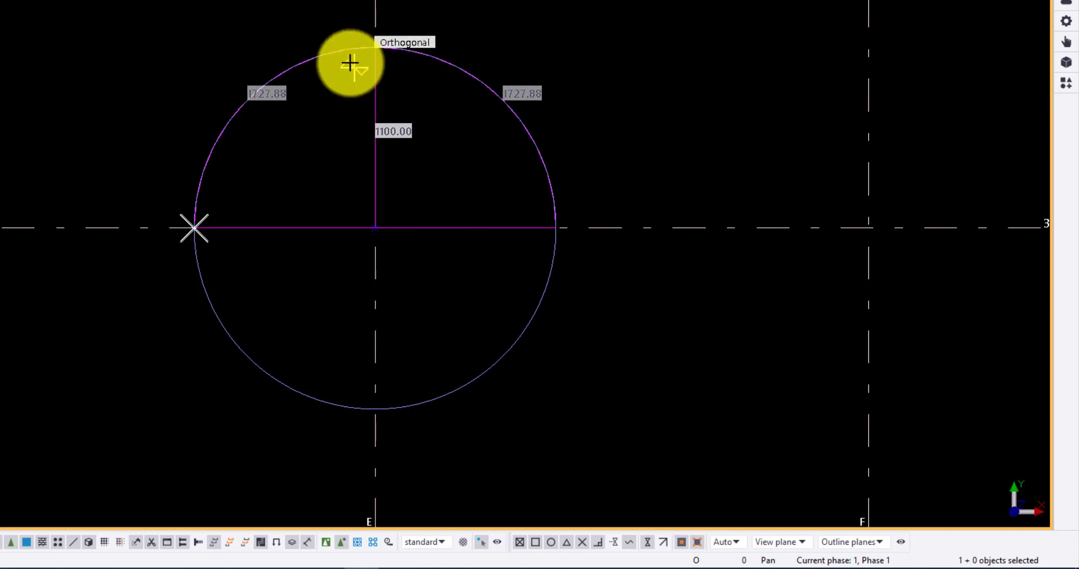
Measure the circle's left half arc from its top through its intersection with grid line 3 to its bottom on grid line E
left_click(374, 45)
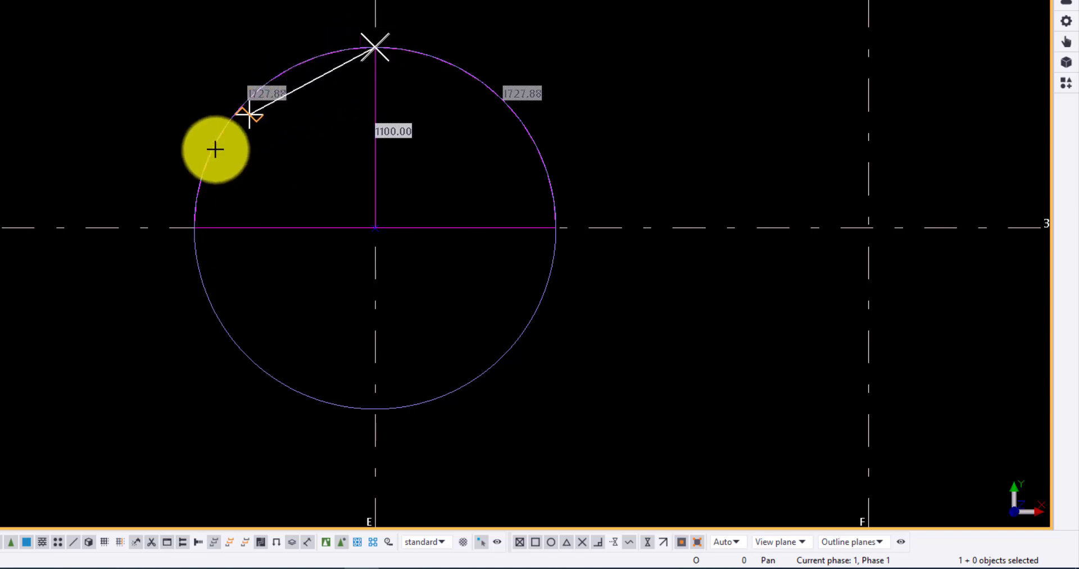
left_click(194, 227)
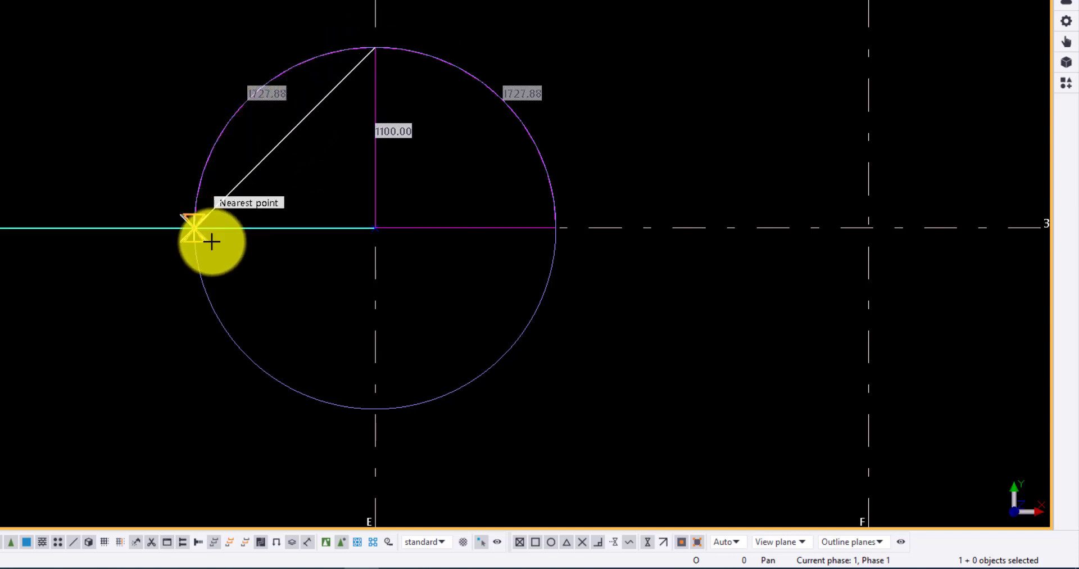
left_click(375, 404)
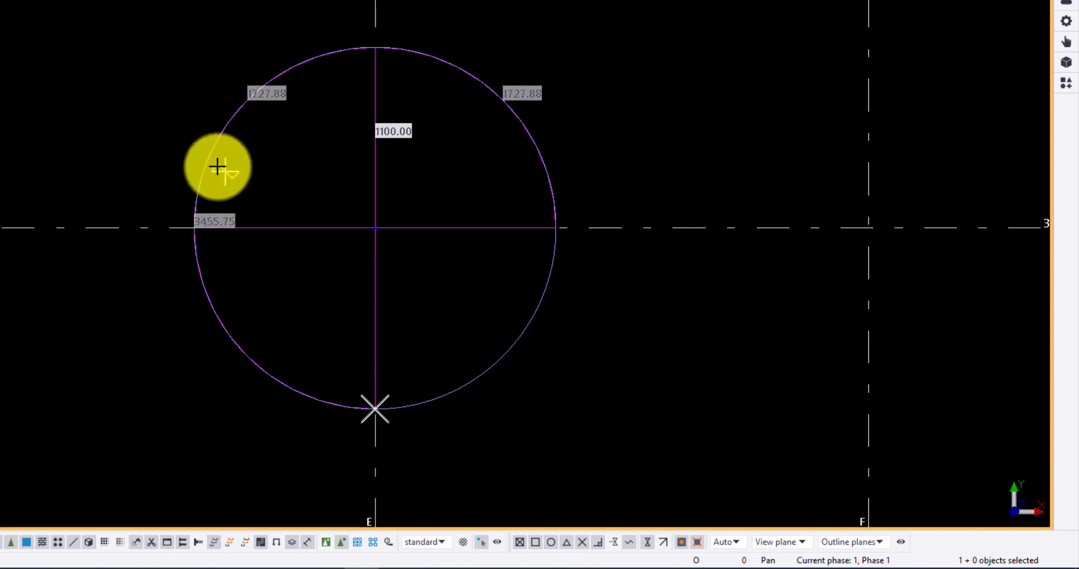
Measure the bolt spacing and edge distances of the anchor bolts relative to the base plate of the column at D-4, with single-bolt selection enabled
scroll(410, 176, "down", 5)
scroll(450, 170, "down", 2)
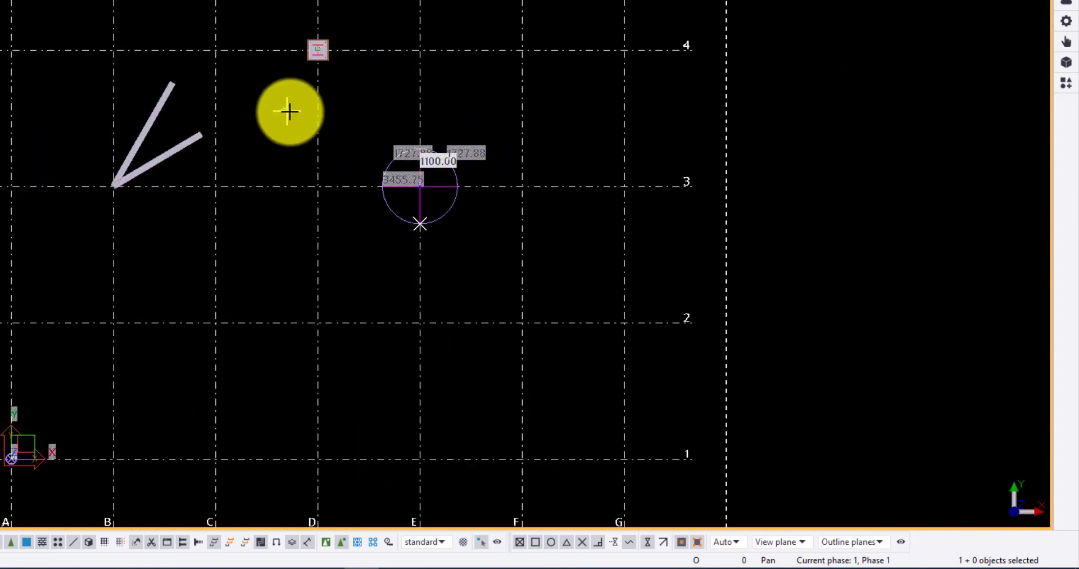
scroll(304, 115, "up", 3)
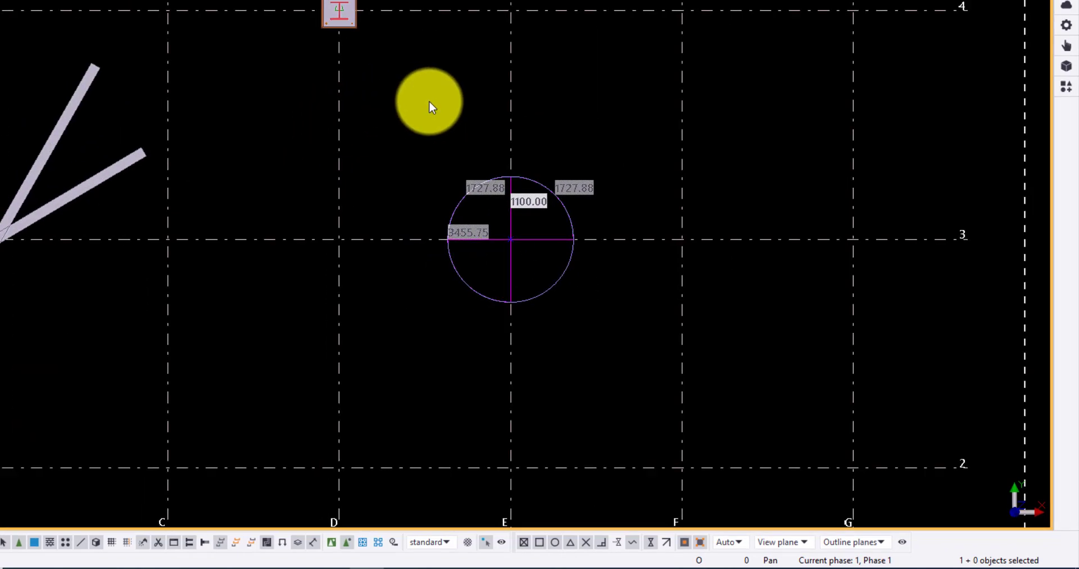
scroll(393, 98, "down", 2)
scroll(348, 95, "up", 1)
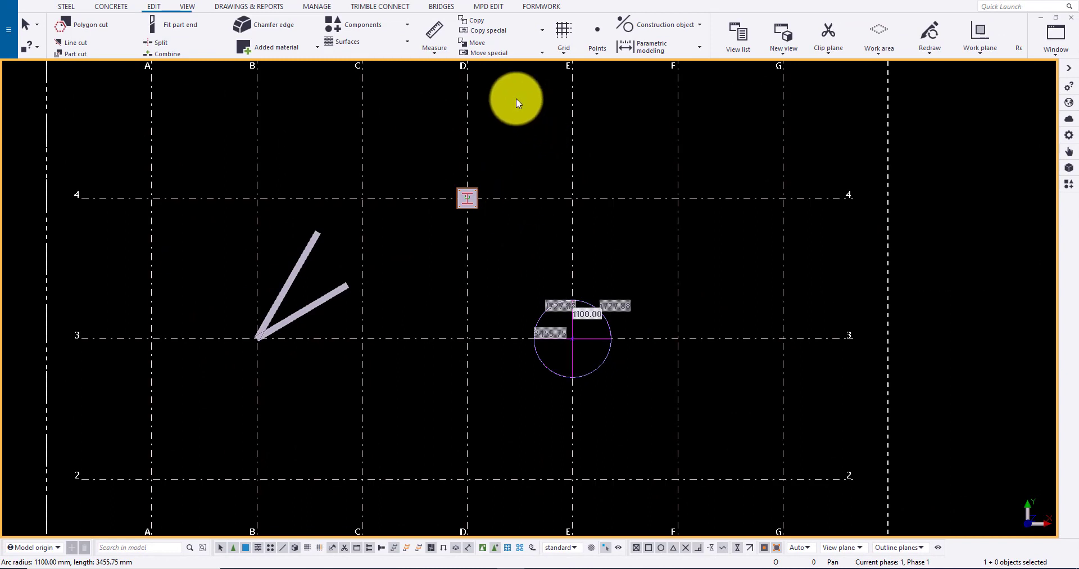
left_click(438, 56)
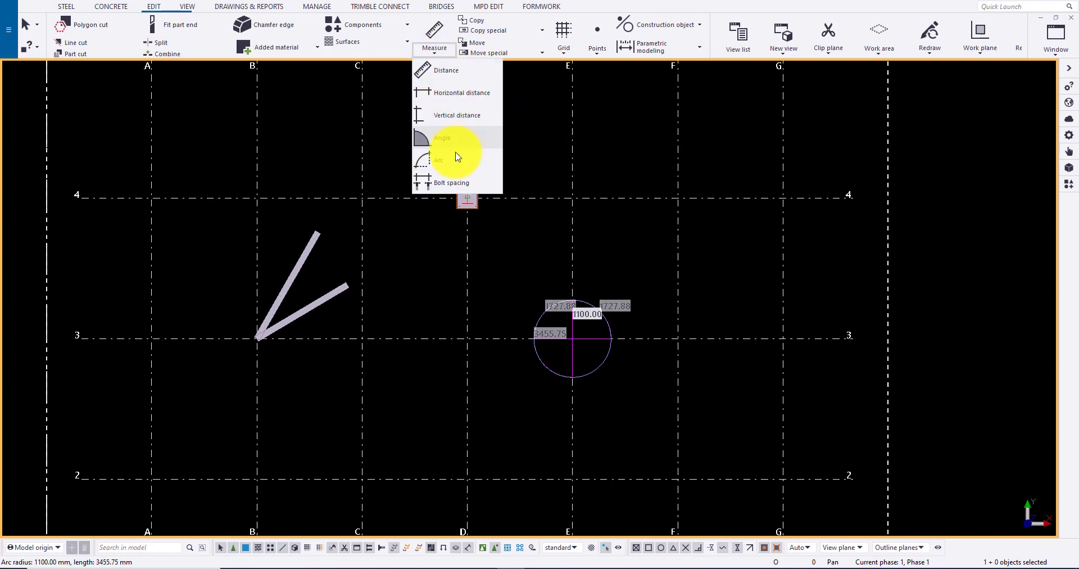
left_click(450, 183)
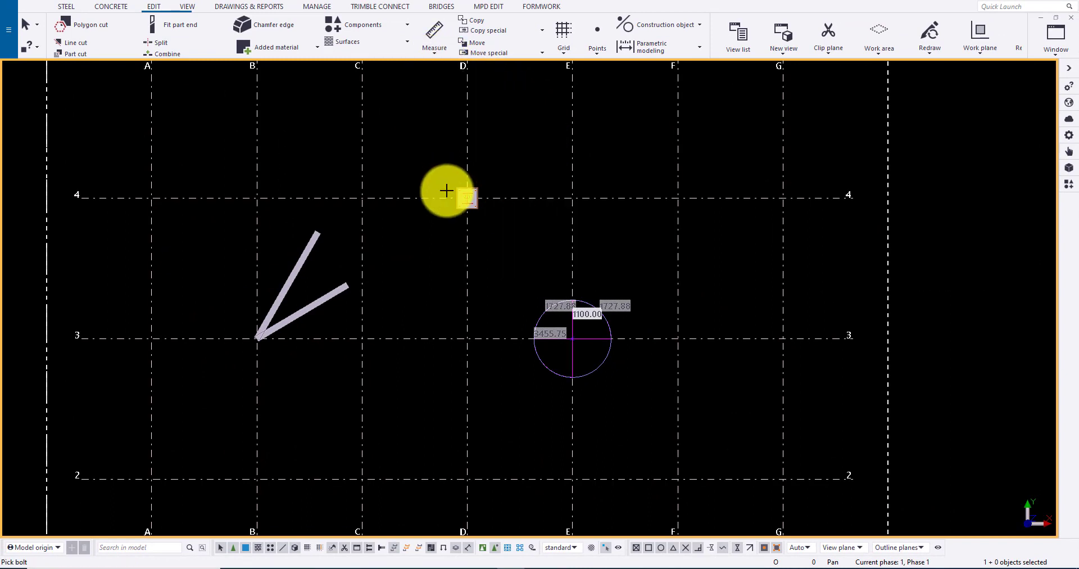
scroll(454, 191, "up", 3)
scroll(494, 191, "up", 3)
middle_click_drag(484, 268, 510, 194, "ctrl")
scroll(467, 96, "down", 3)
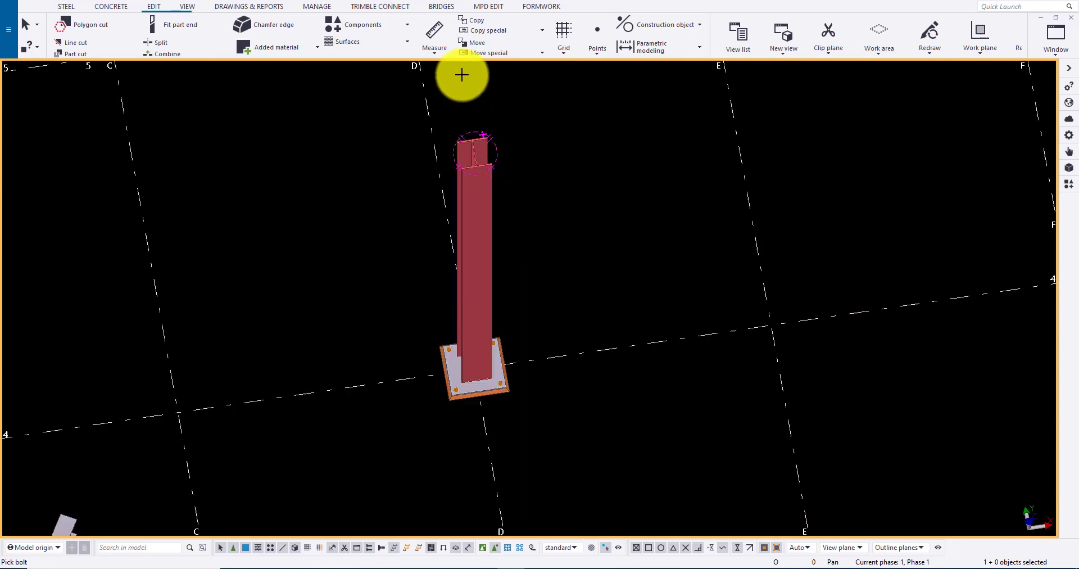
scroll(462, 74, "down", 2)
scroll(465, 229, "up", 6)
middle_click_drag(505, 294, 532, 237, "ctrl")
middle_click_drag(486, 295, 492, 127)
scroll(468, 257, "up", 2)
middle_click_drag(468, 263, 500, 264, "ctrl")
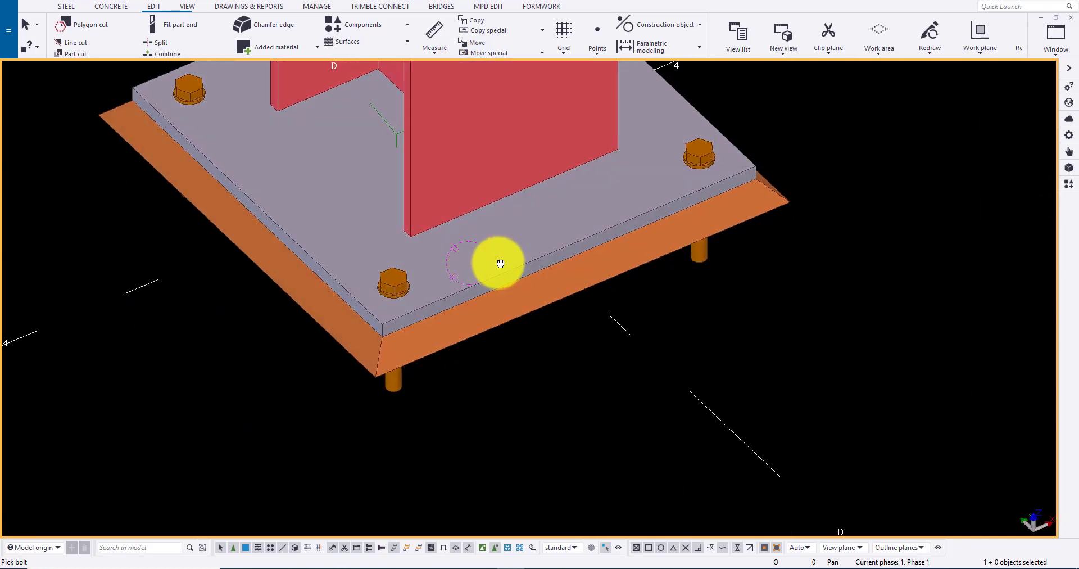
scroll(525, 321, "down", 2)
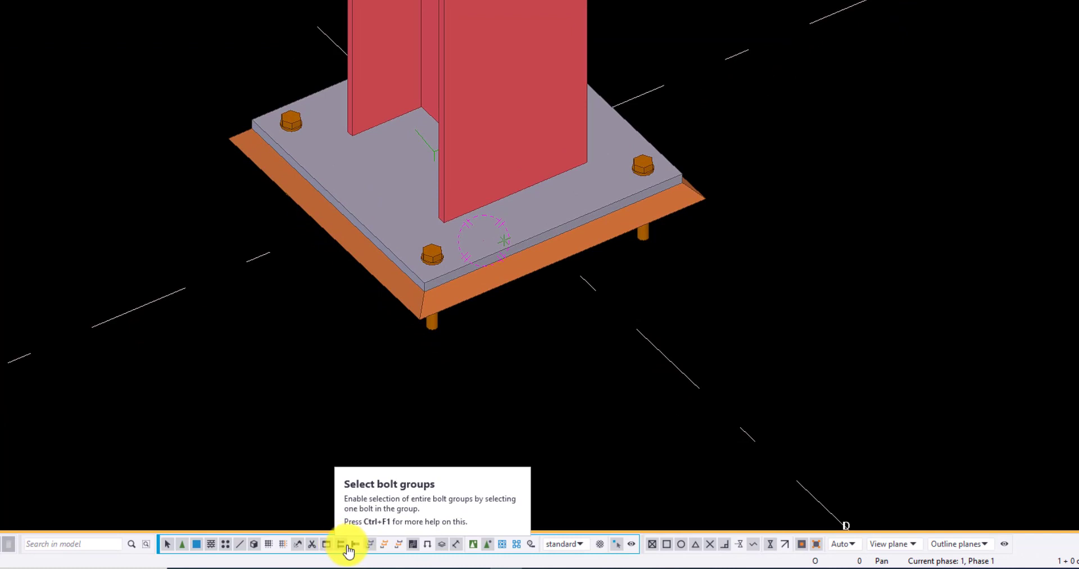
left_click(356, 545)
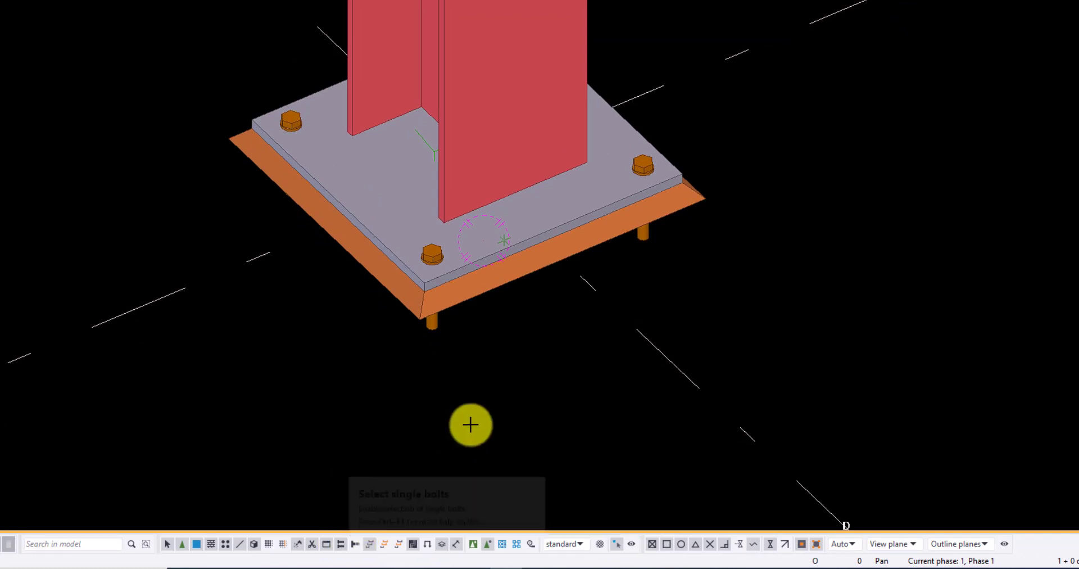
left_click(613, 201)
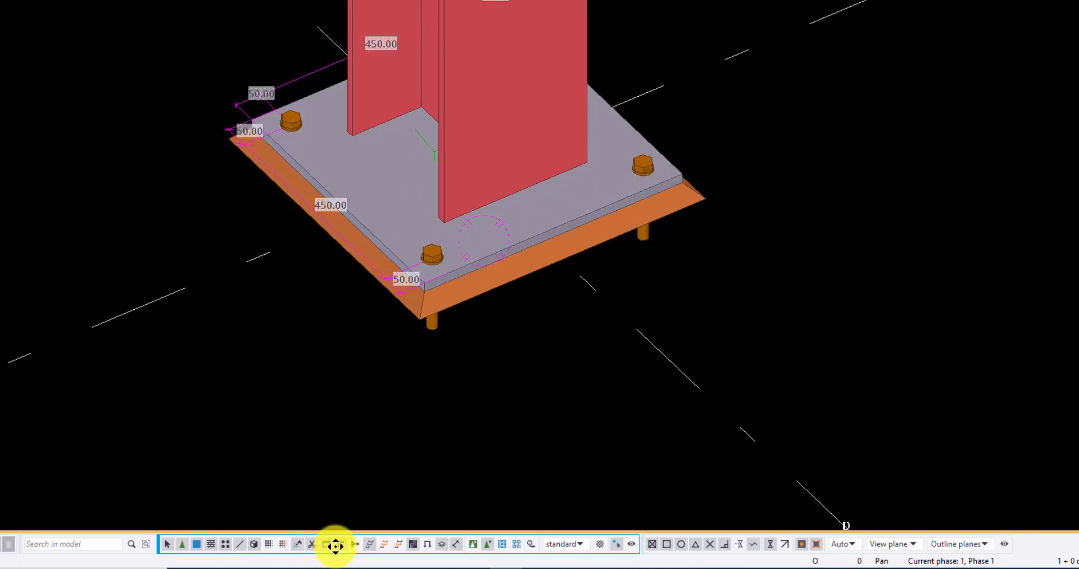
Restrict selection to single bolts and measure the anchor bolt spacing relative to the column profile
left_click(355, 545)
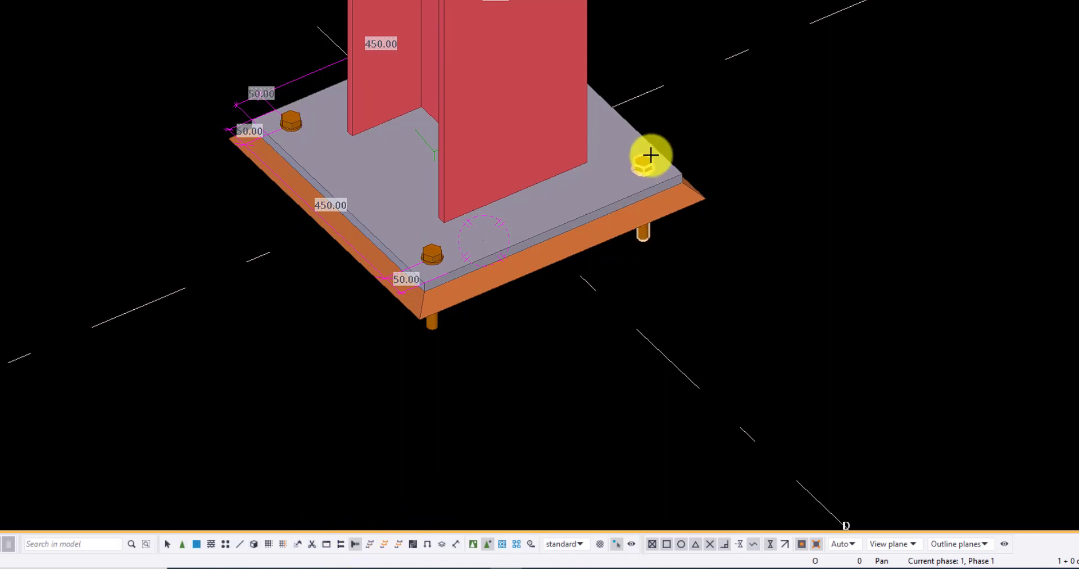
left_click(558, 162)
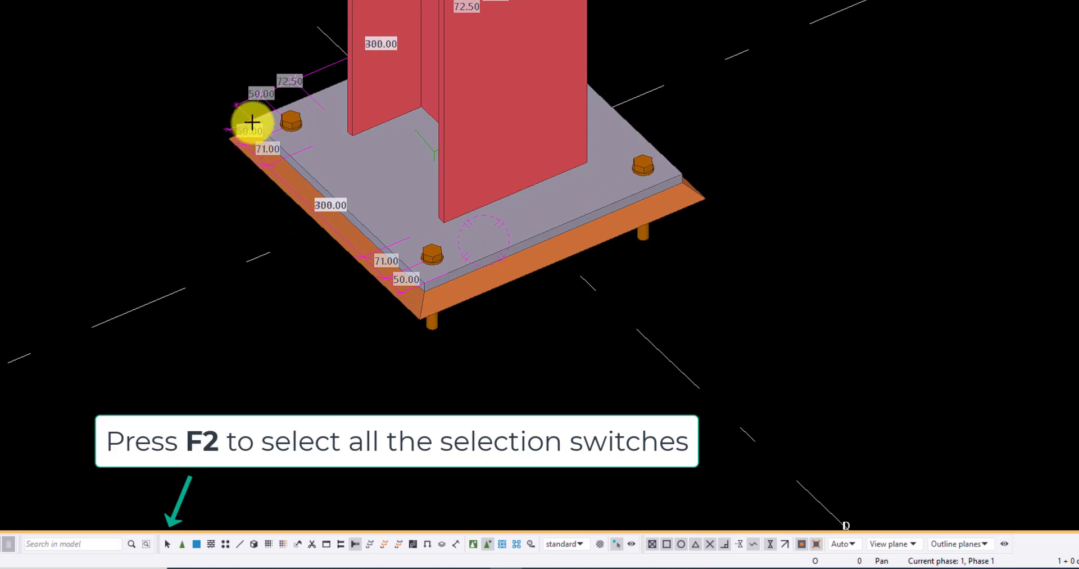
End the bolt spacing measurement, re-enable all selection switches and redraw the view to clear the temporary dimensions
right_click(865, 175)
left_click(888, 183)
right_click(820, 142)
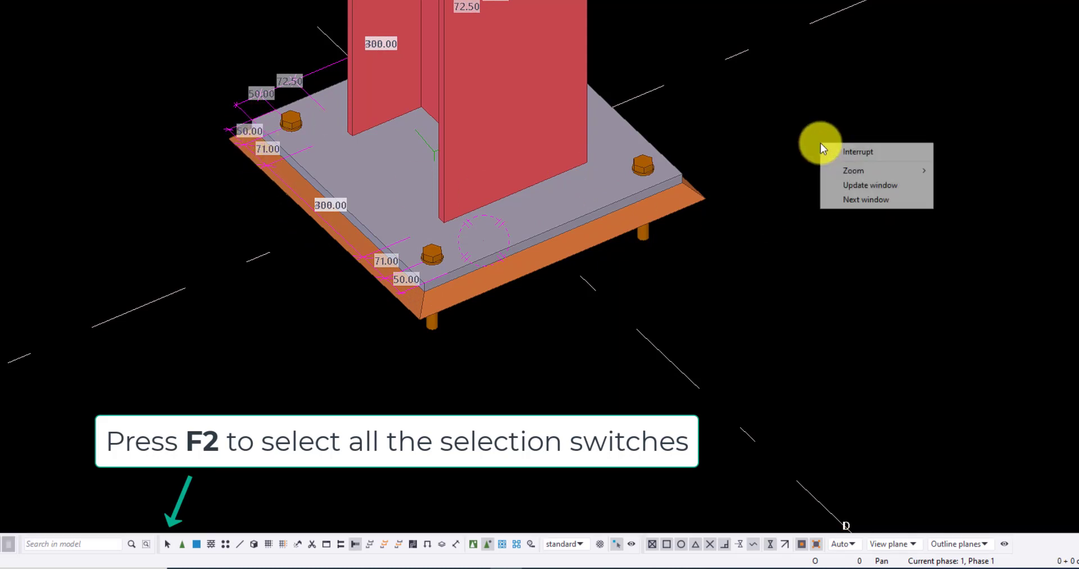
left_click(844, 153)
key("F2")
right_click(828, 156)
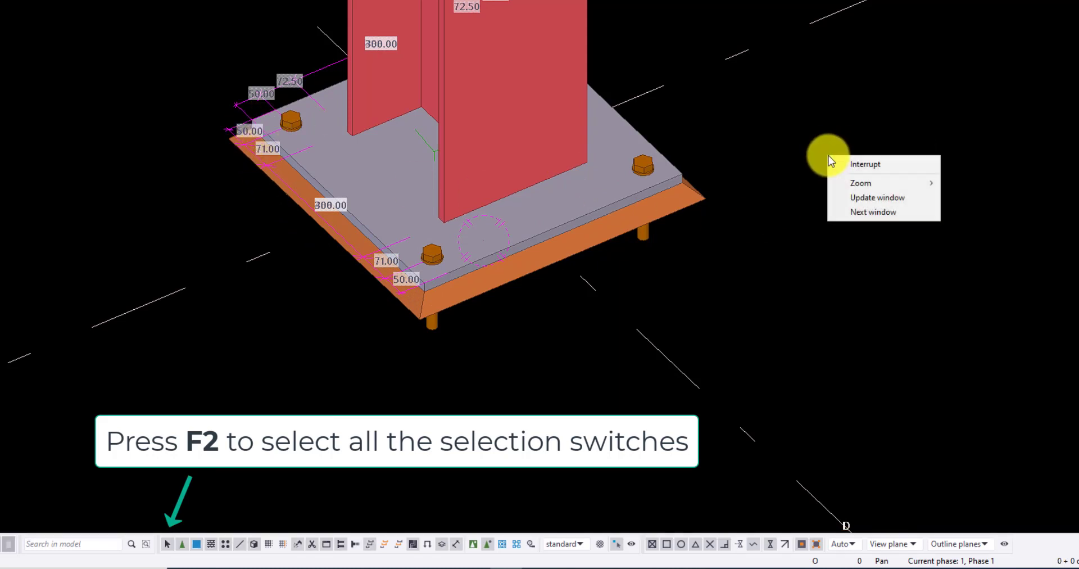
left_click(842, 158)
right_click(828, 135)
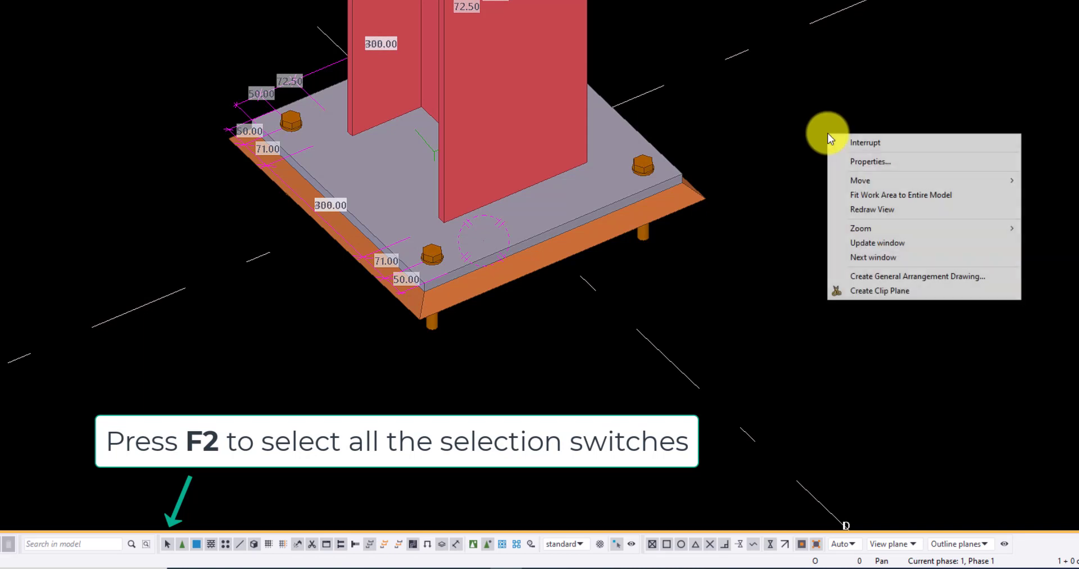
left_click(872, 209)
Repeat the bolt spacing measurement from a base plate bolt to the column in the cleared view, allowing only single bolts to be selected
left_click(354, 543)
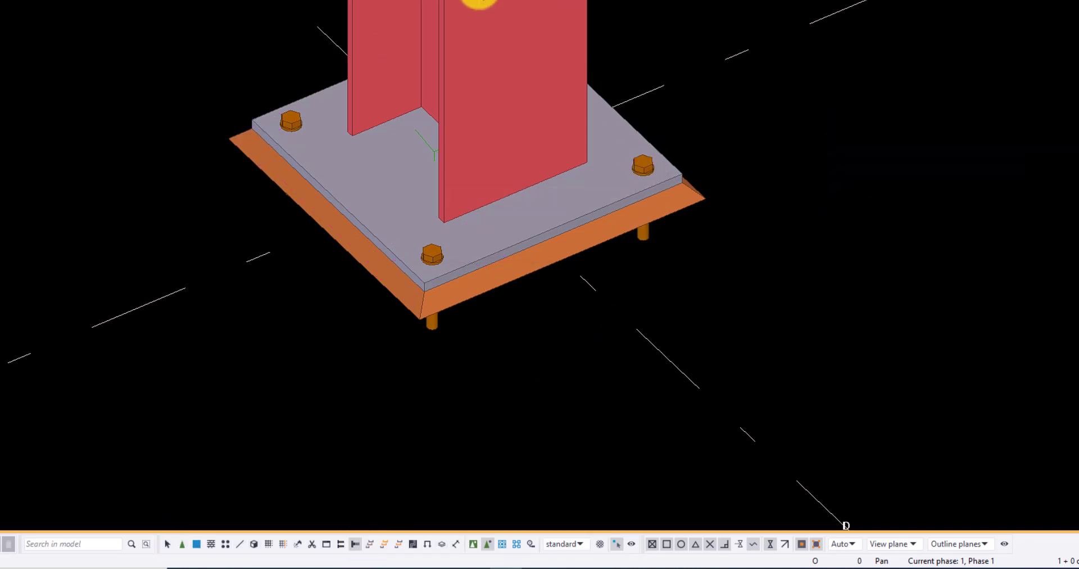
left_click(407, 0)
left_click(443, 119)
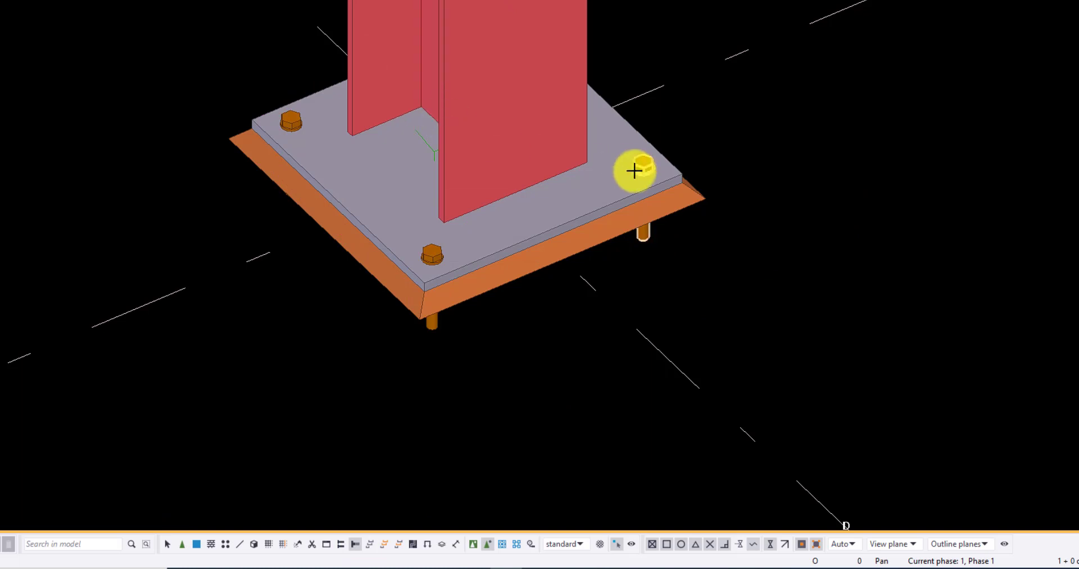
left_click(640, 171)
left_click(572, 140)
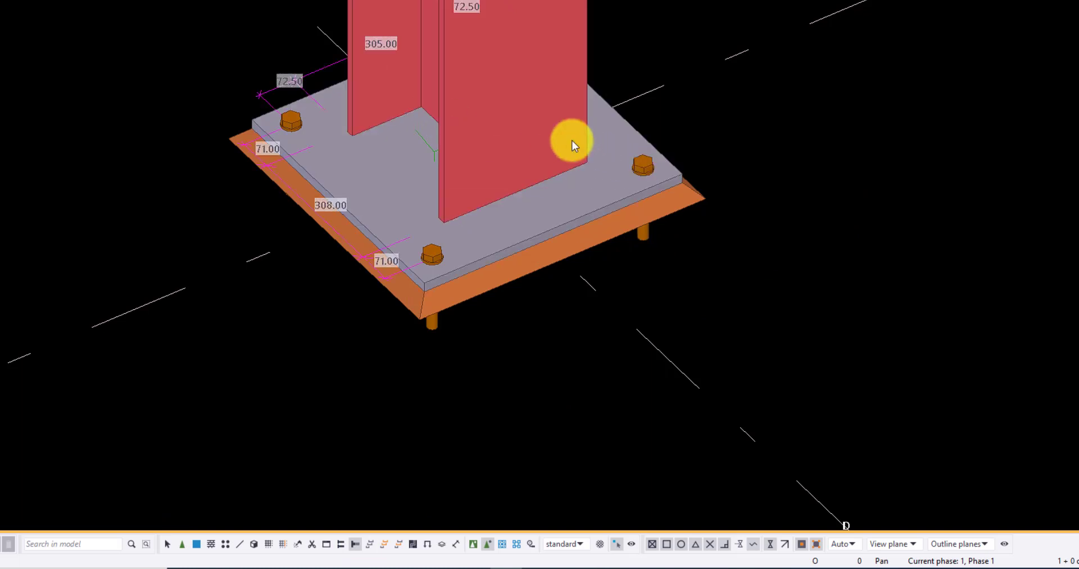
right_click(734, 130)
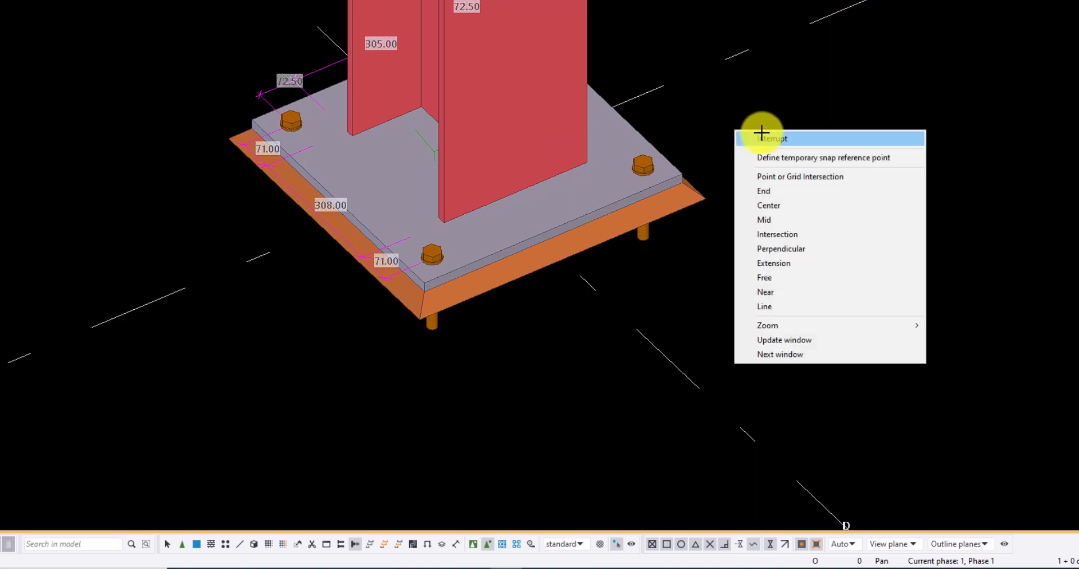